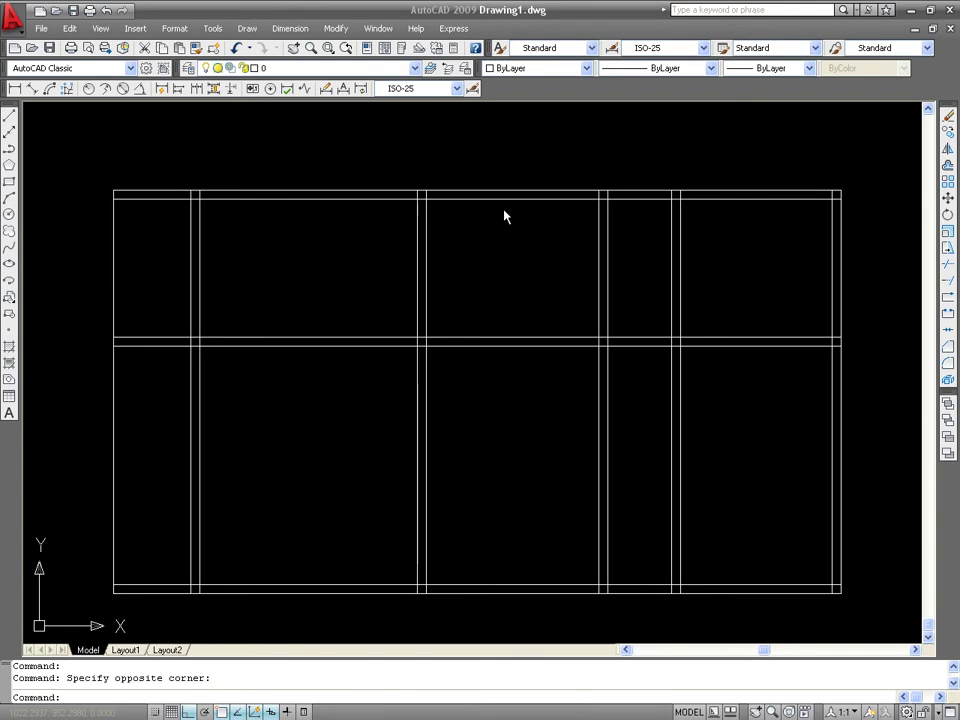
Grip-stretch the upper middle-wall line's right end back to the right inner vertical wall.
{"action": "left_click", "coordinate": [735, 337]}
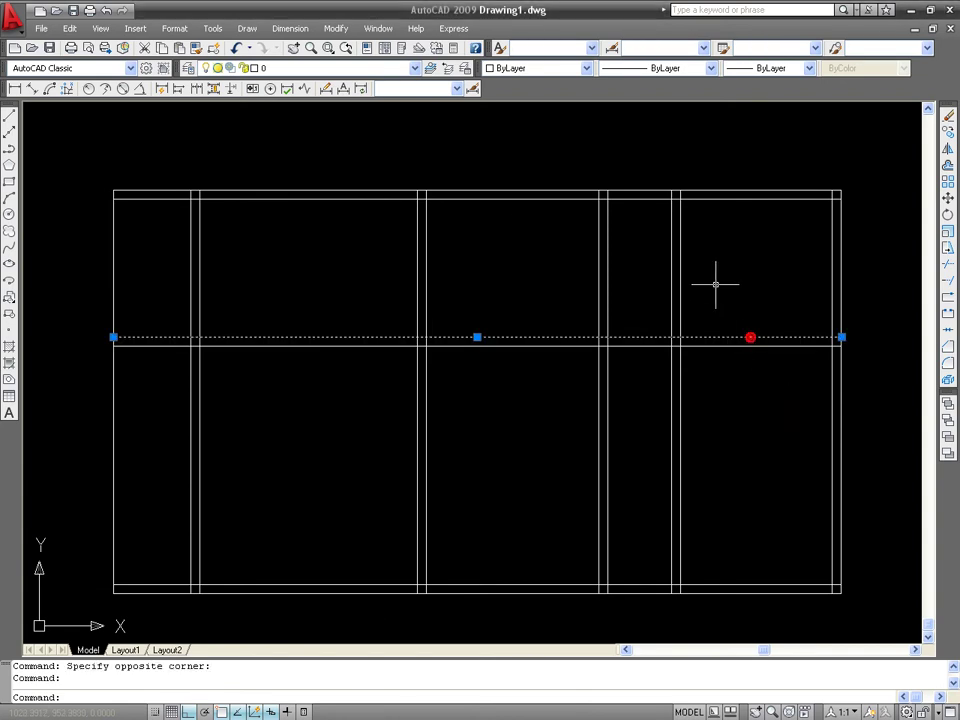
{"action": "left_click", "coordinate": [841, 337]}
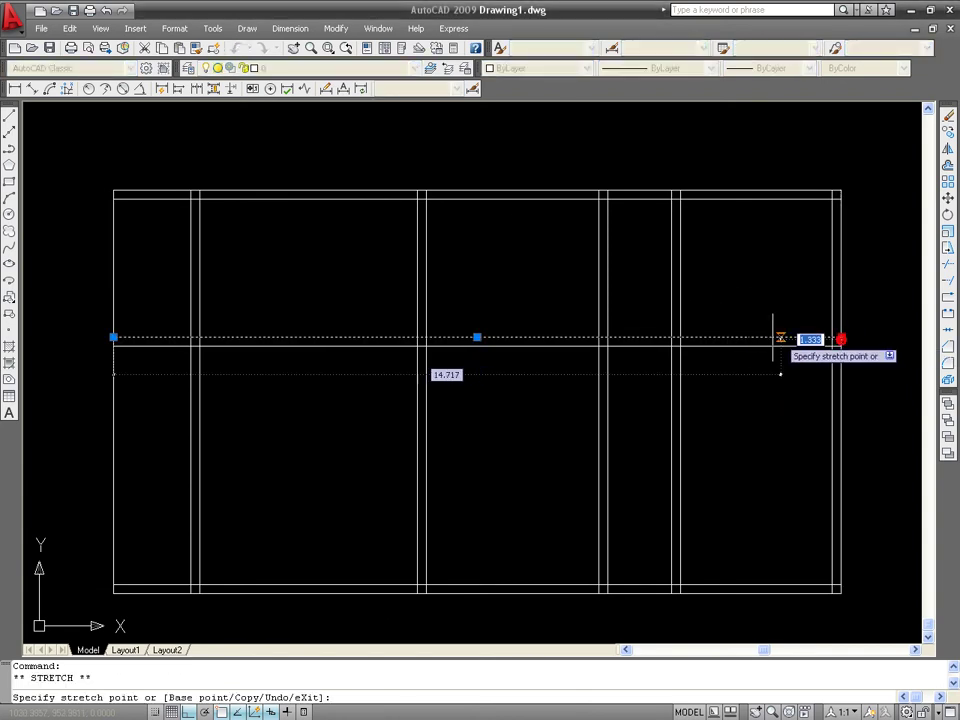
{"action": "left_click", "coordinate": [680, 337]}
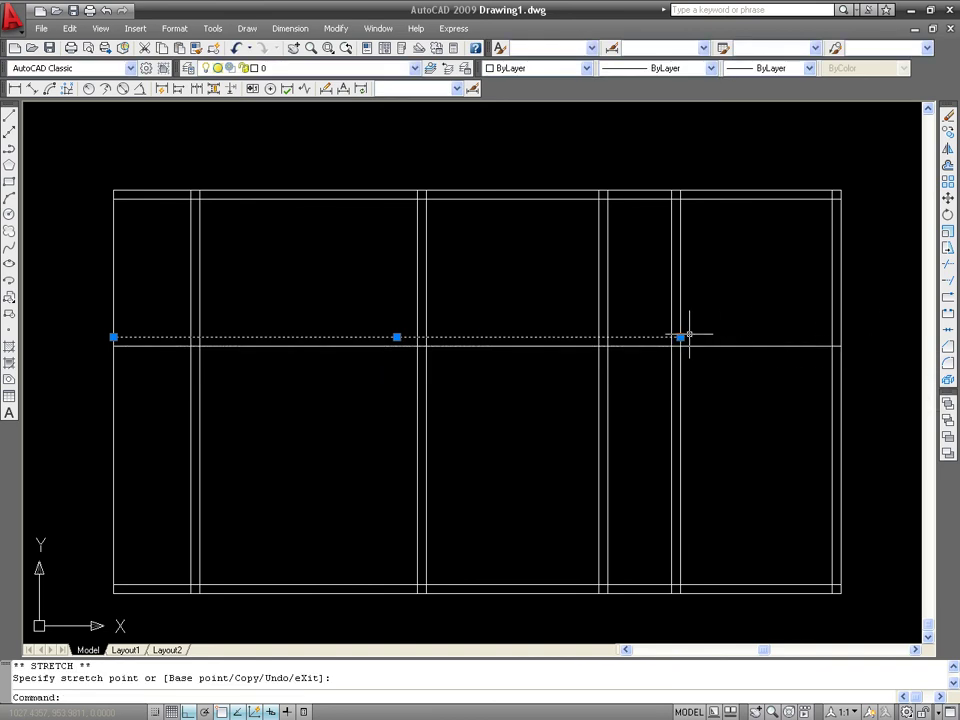
{"action": "key", "text": "Escape"}
{"action": "key", "text": "Escape"}
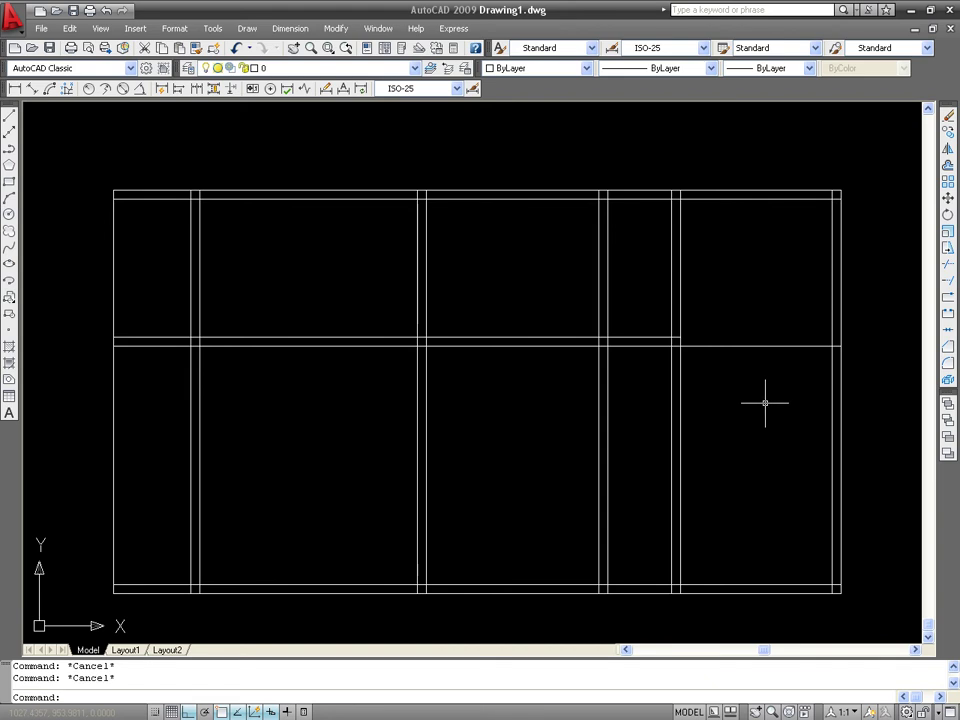
Using all lines as cutting edges, trim the middle wall's lower line in the right room.
{"action": "type", "text": "tr"}
{"action": "key", "text": "Return"}
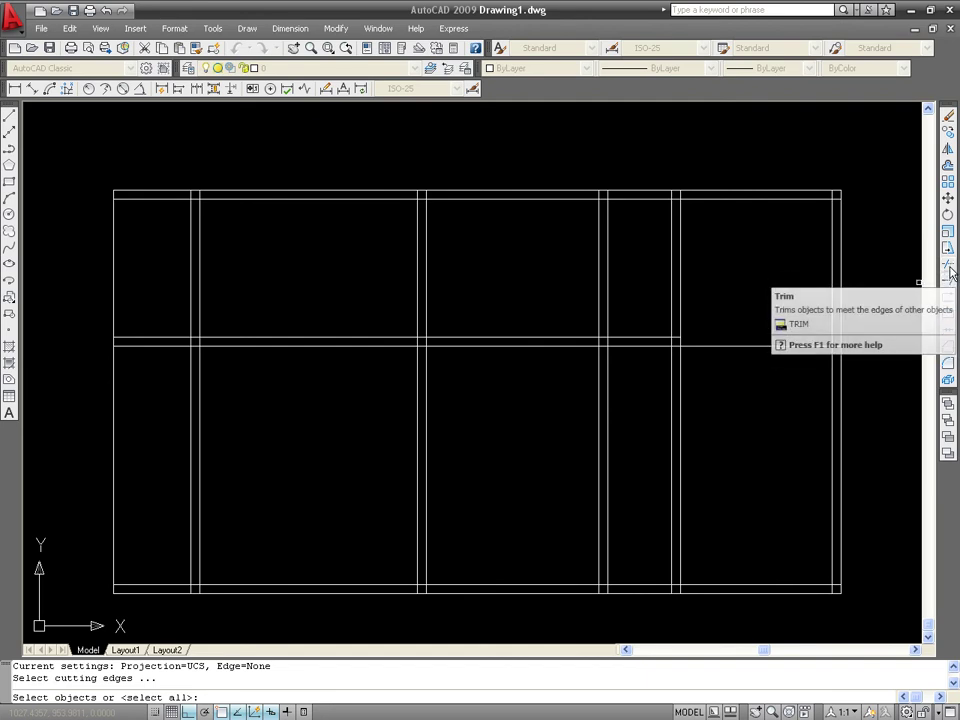
{"action": "key", "text": "Escape"}
{"action": "key", "text": "Escape"}
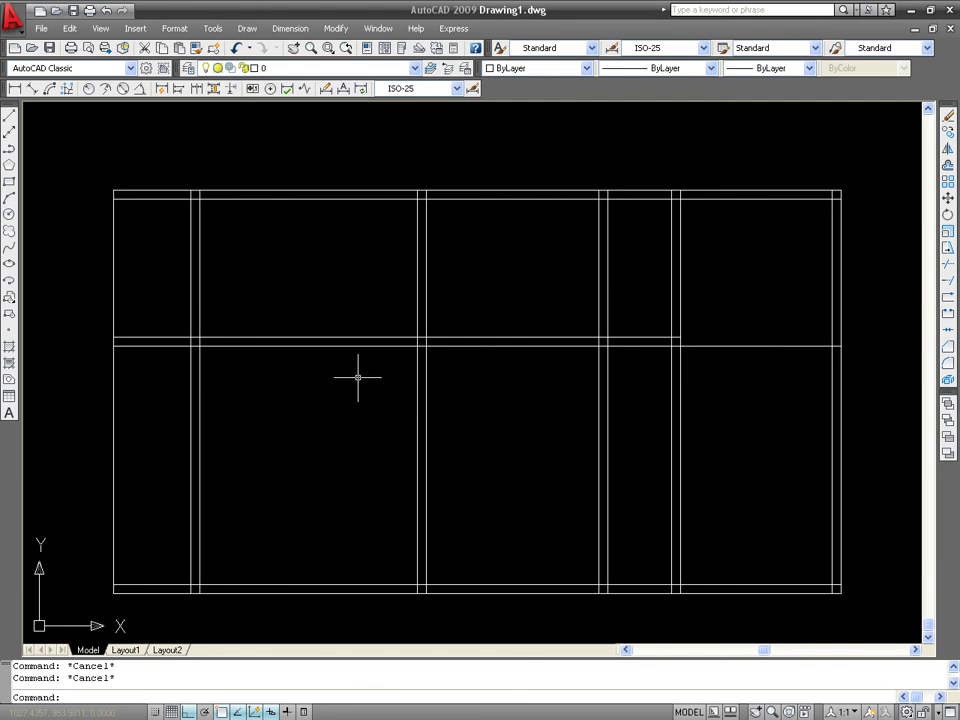
{"action": "type", "text": "t"}
{"action": "key", "text": "Return"}
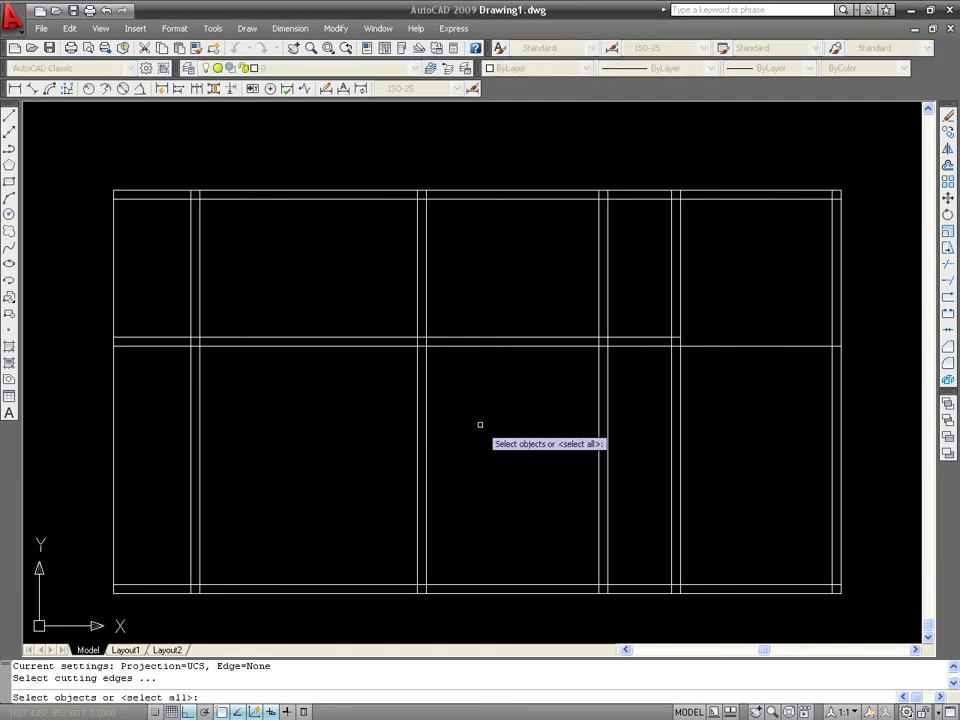
{"action": "key", "text": "Return"}
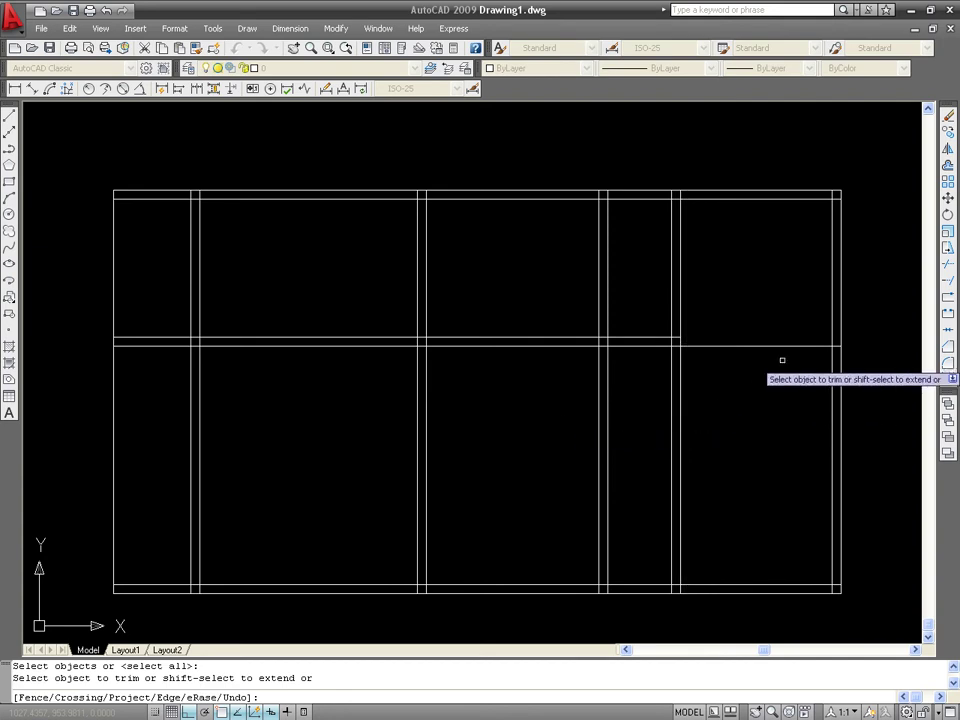
{"action": "left_click", "coordinate": [787, 346]}
Trim away the lower parts of the two right-hand inner vertical walls.
{"action": "left_click", "coordinate": [681, 452]}
{"action": "left_click", "coordinate": [653, 465]}
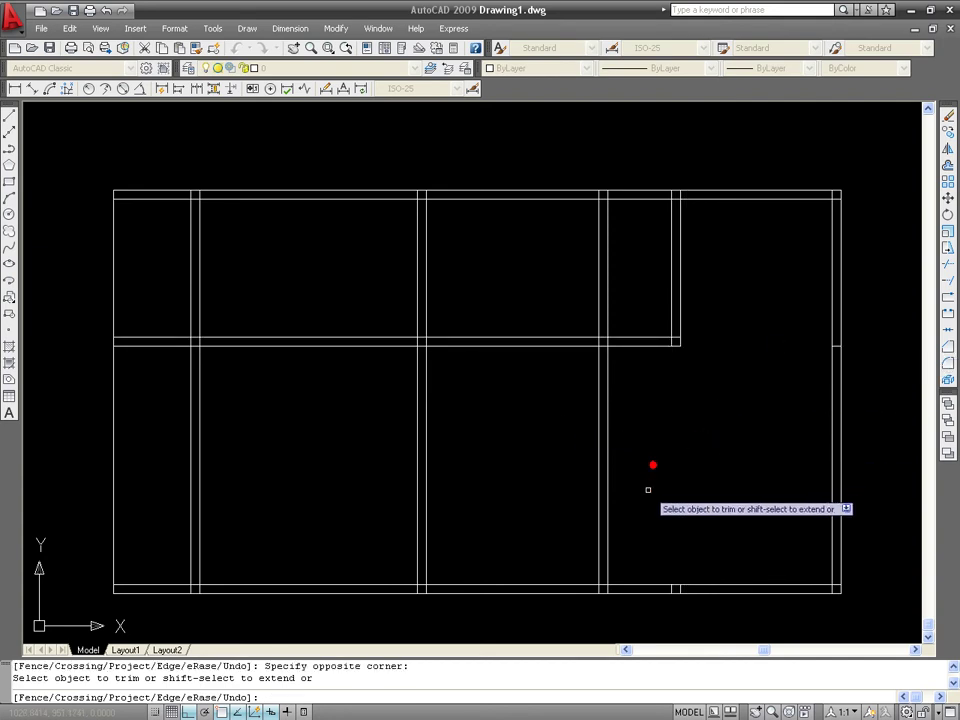
{"action": "left_click", "coordinate": [635, 408]}
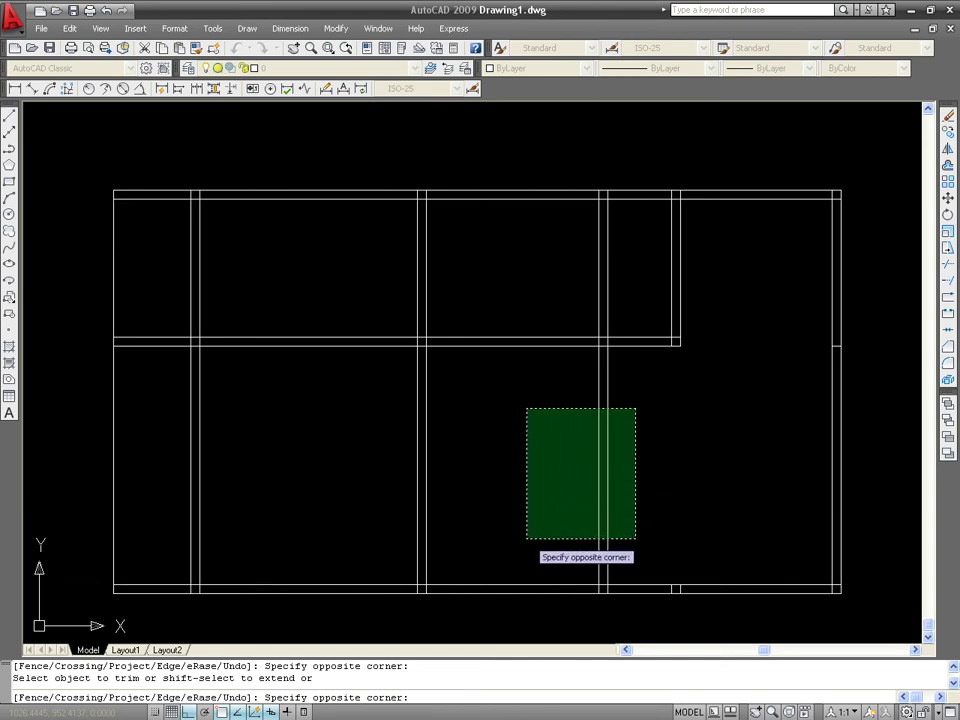
{"action": "left_click", "coordinate": [527, 538]}
Trim the centre wall's right line below the middle wall, using the middle wall's upper line as edge.
{"action": "key", "text": "Escape"}
{"action": "key", "text": "Escape"}
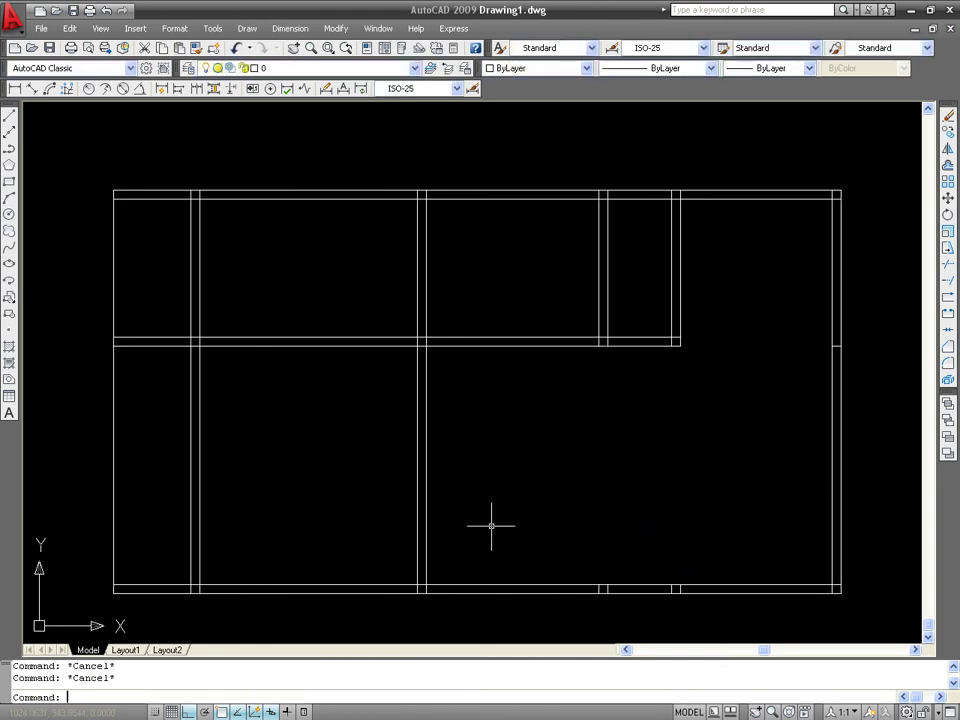
{"action": "type", "text": "tr"}
{"action": "key", "text": "Return"}
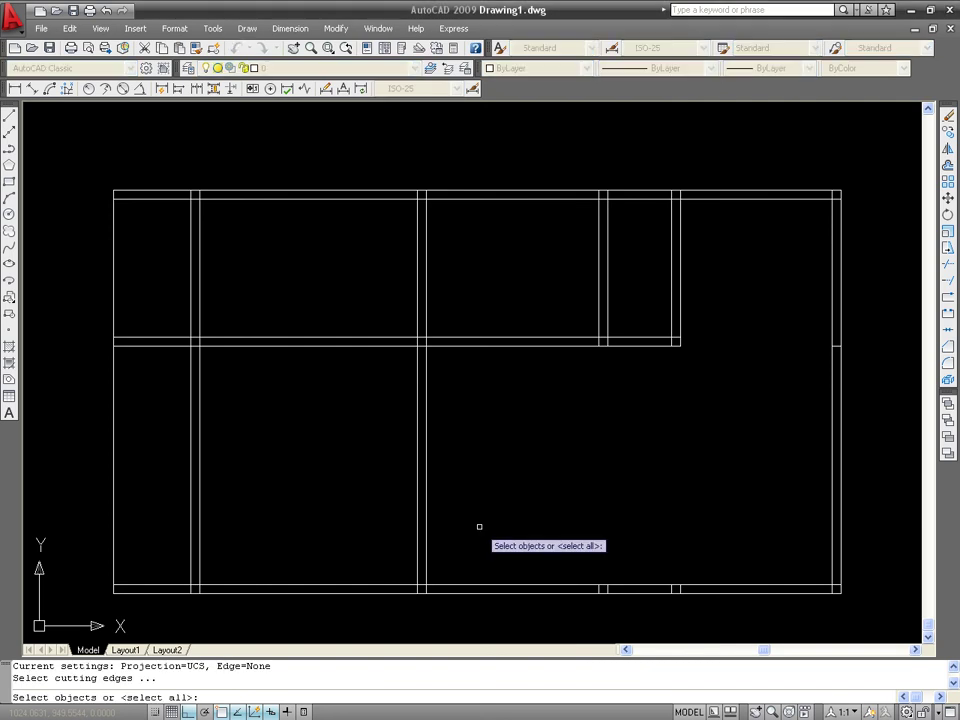
{"action": "key", "text": "Escape"}
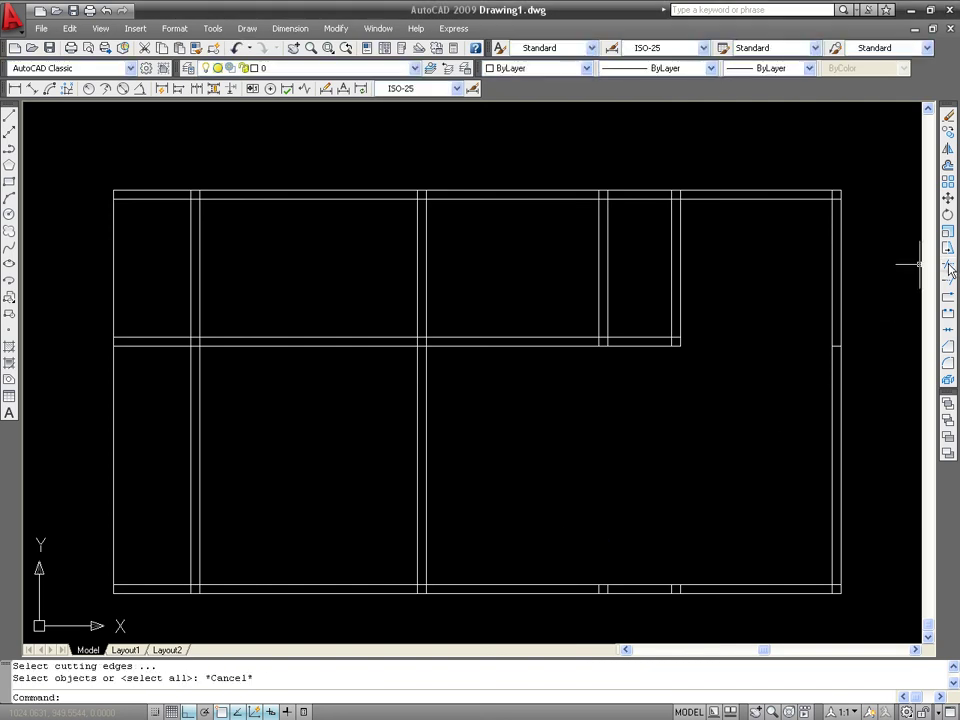
{"action": "left_click", "coordinate": [948, 266]}
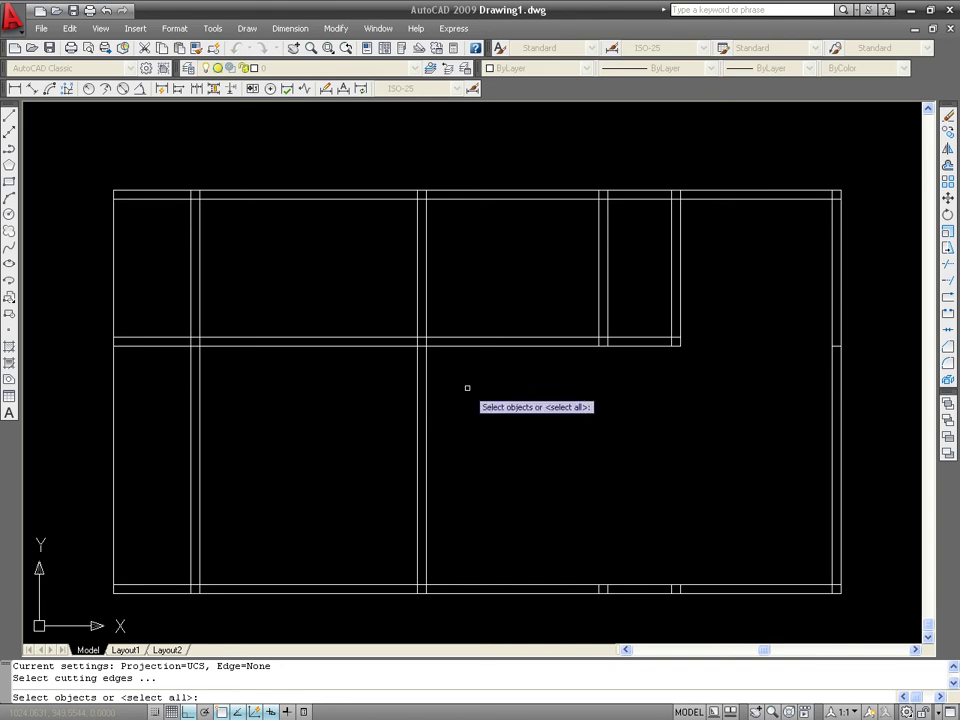
{"action": "left_click", "coordinate": [458, 337]}
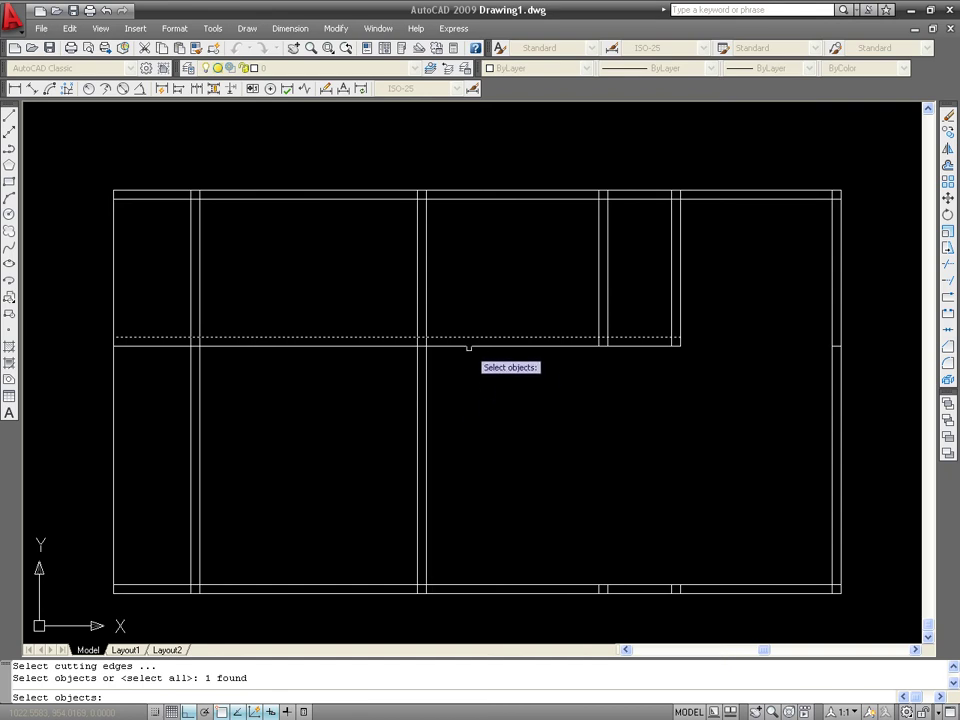
{"action": "key", "text": "Return"}
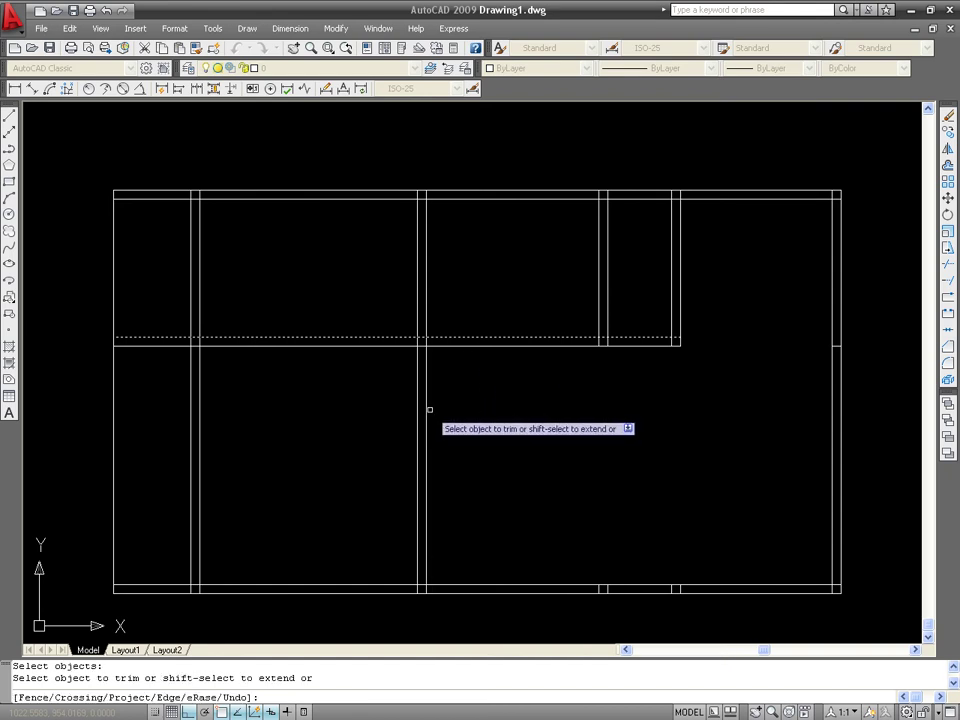
{"action": "left_click", "coordinate": [426, 406]}
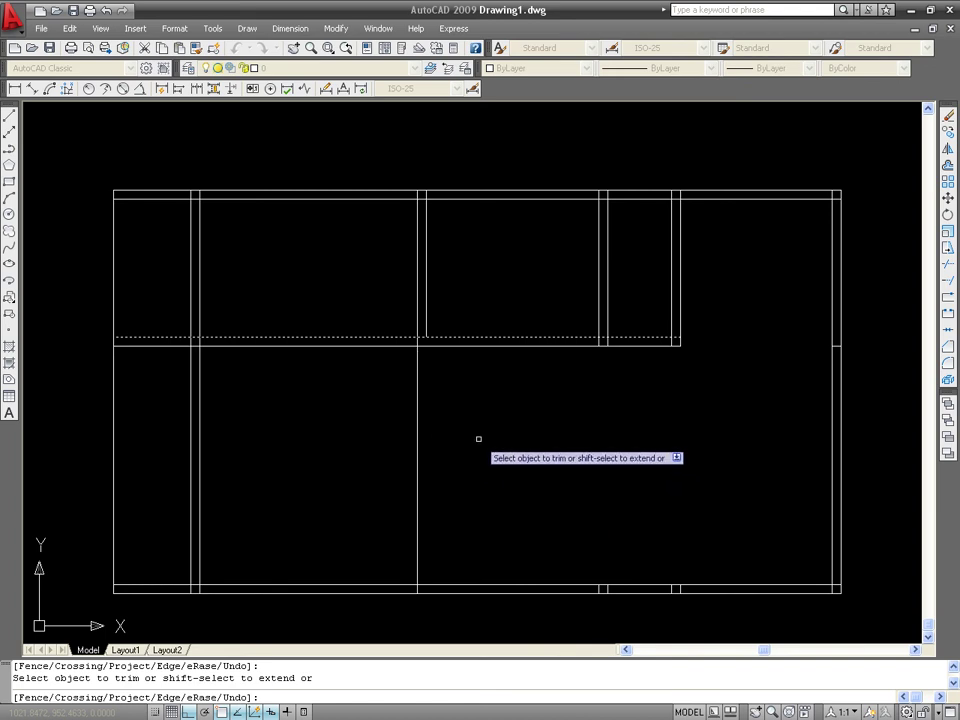
{"action": "key", "text": "Return"}
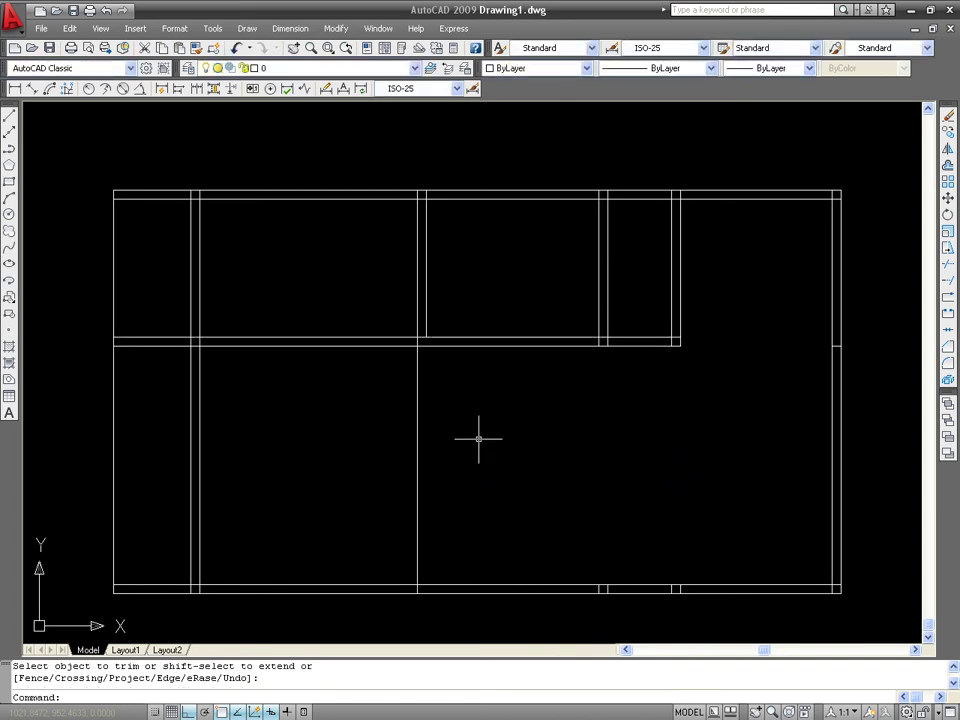
Trim the centre wall's left line below the middle wall, using the middle wall's lower line as edge.
{"action": "key", "text": "Return"}
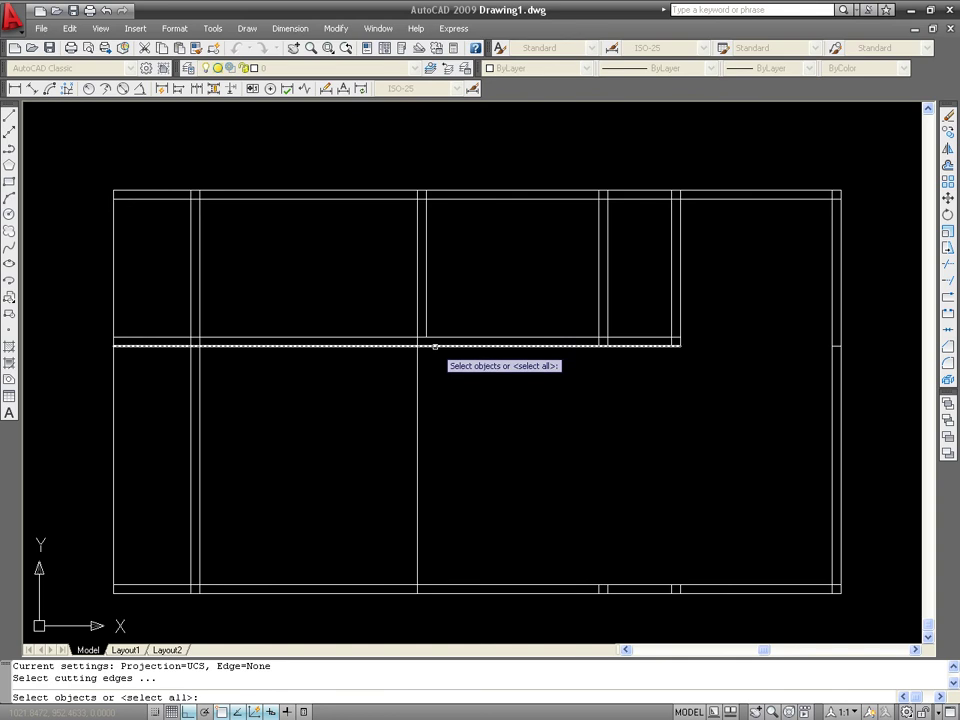
{"action": "left_click", "coordinate": [435, 346]}
{"action": "key", "text": "Return"}
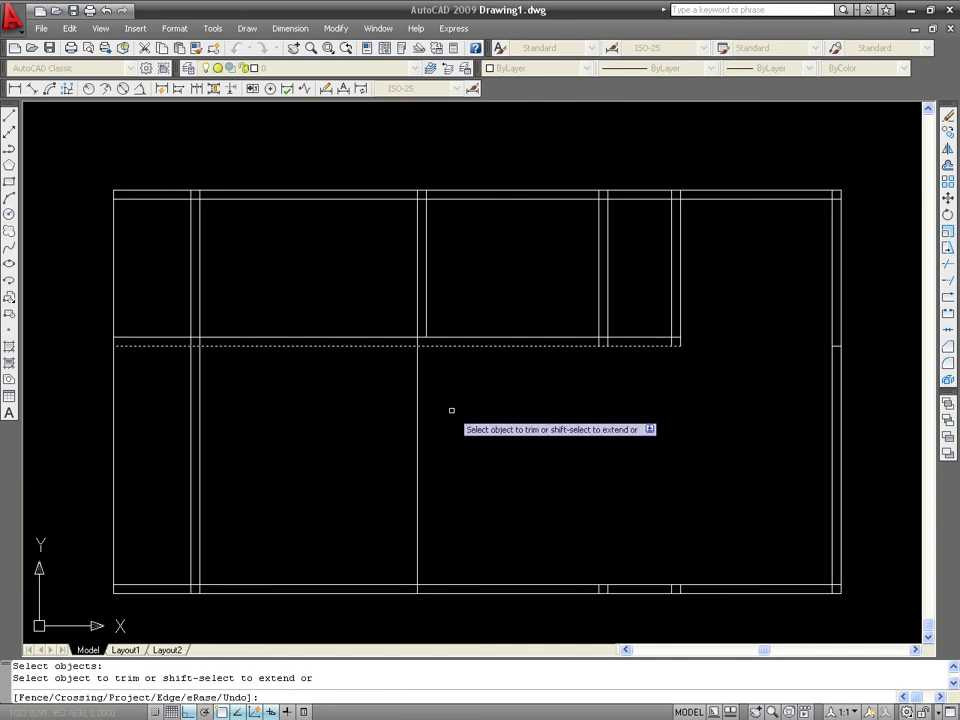
{"action": "left_click", "coordinate": [418, 411]}
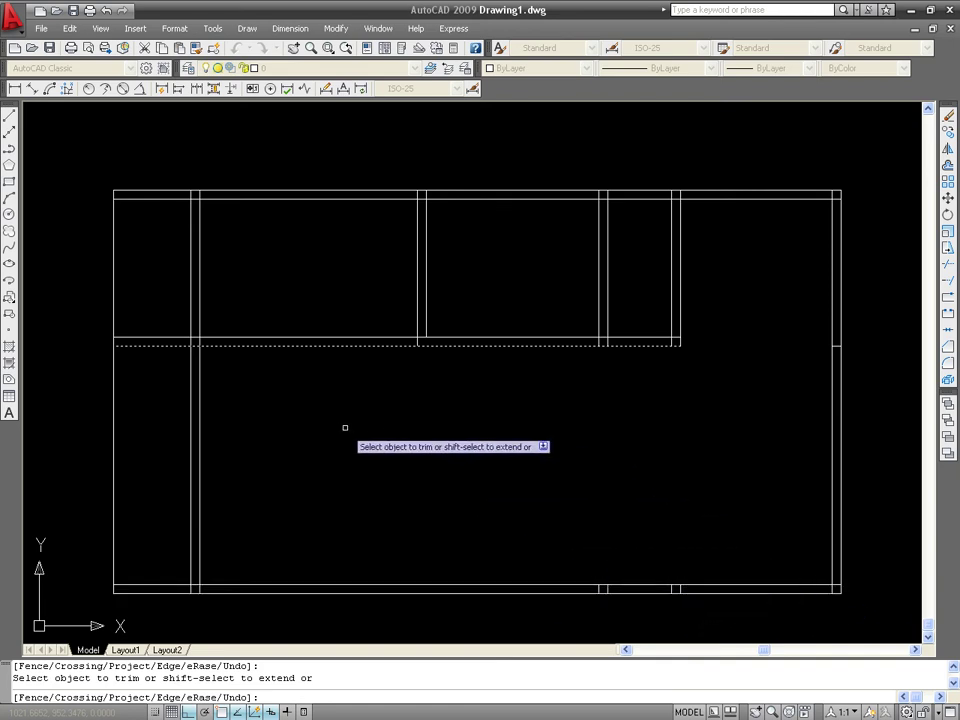
{"action": "key", "text": "Escape"}
{"action": "key", "text": "Escape"}
{"action": "key", "text": "Escape"}
Trim the middle wall's left stretch and the left vertical wall pieces in the lower-left area.
{"action": "type", "text": "tr"}
{"action": "key", "text": "Return"}
{"action": "key", "text": "Return"}
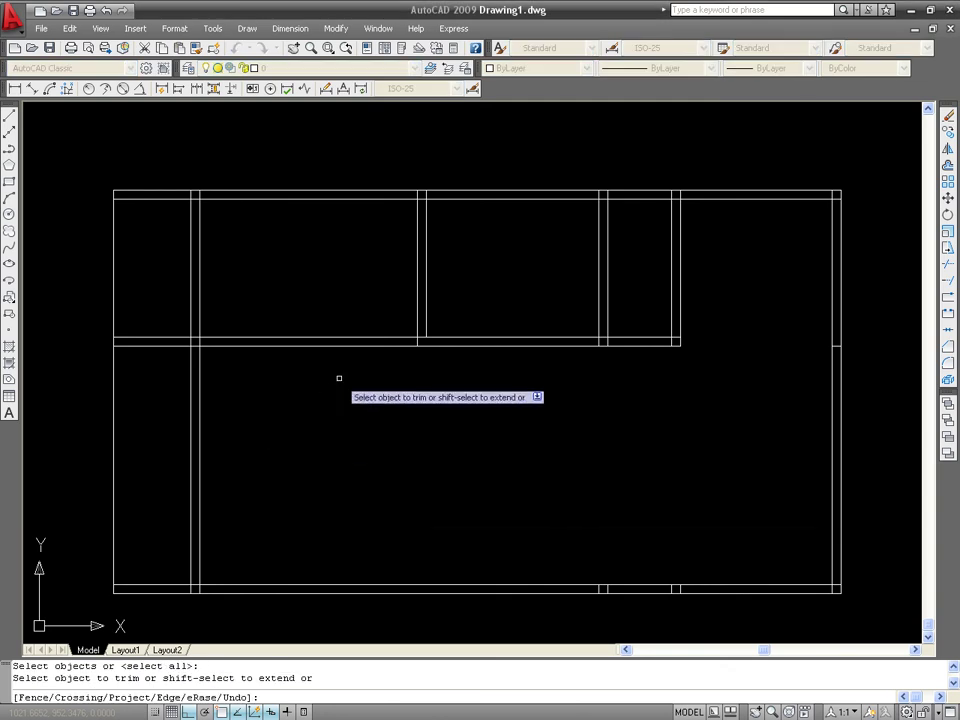
{"action": "left_click", "coordinate": [339, 378]}
{"action": "left_click", "coordinate": [272, 306]}
{"action": "left_click", "coordinate": [270, 306]}
{"action": "left_click", "coordinate": [122, 489]}
{"action": "left_click", "coordinate": [138, 282]}
{"action": "left_click", "coordinate": [164, 386]}
Erase the two short stubs in the bottom outer wall.
{"action": "key", "text": "Escape"}
{"action": "key", "text": "Escape"}
{"action": "left_click", "coordinate": [484, 508]}
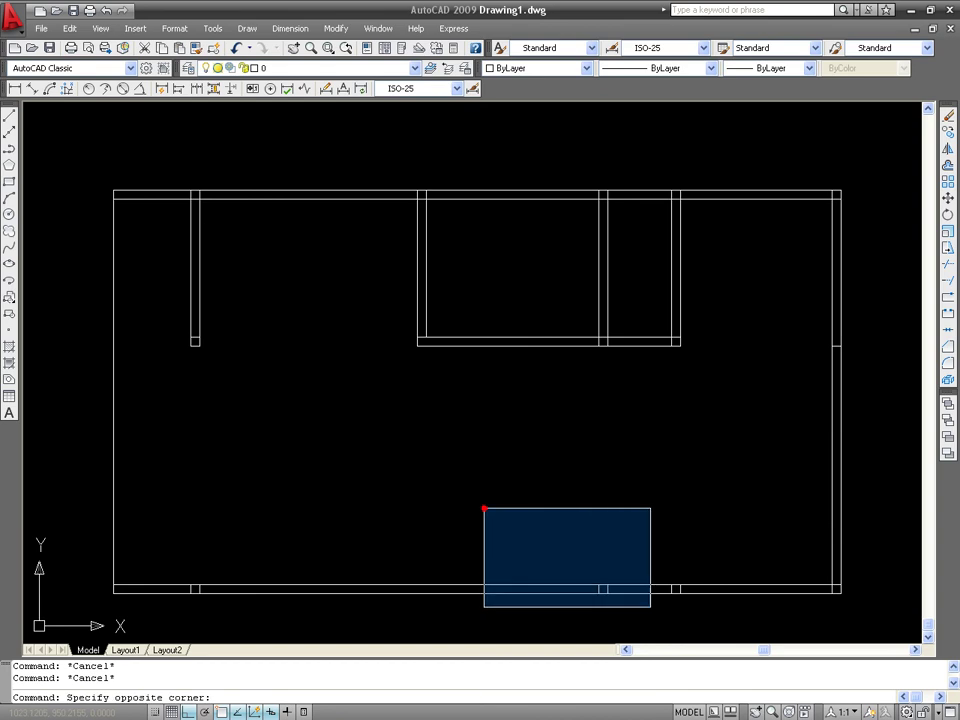
{"action": "left_click", "coordinate": [748, 626]}
{"action": "key", "text": "Delete"}
Erase the two lower-left stubs and the left wall stub's bottom cap.
{"action": "left_click", "coordinate": [156, 553]}
{"action": "left_click", "coordinate": [275, 622]}
{"action": "key", "text": "Delete"}
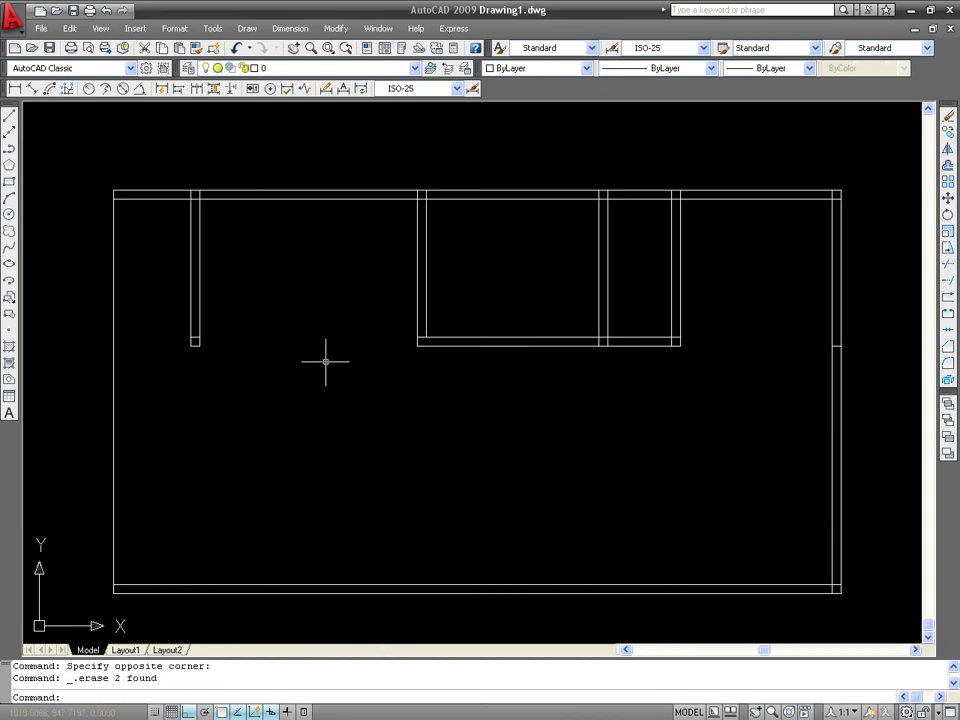
{"action": "left_click", "coordinate": [160, 316]}
{"action": "left_click", "coordinate": [242, 340]}
{"action": "key", "text": "Delete"}
Zoom into the top-right corner and trim the horizontal and vertical line stubs there.
{"action": "middle_click_drag", "start_coordinate": [654, 405], "coordinate": [602, 422]}
{"action": "scroll", "coordinate": [620, 400], "scroll_direction": "up", "scroll_amount": 3}
{"action": "scroll", "coordinate": [643, 379], "scroll_direction": "up", "scroll_amount": 2}
{"action": "middle_click_drag", "start_coordinate": [589, 352], "coordinate": [587, 495]}
{"action": "type", "text": "tr"}
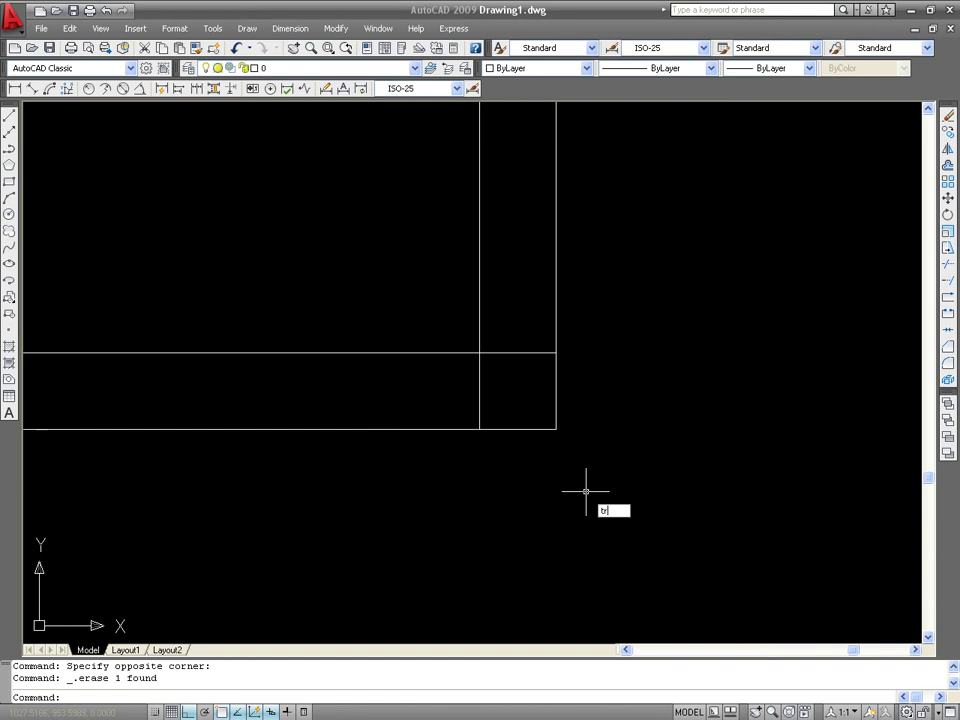
{"action": "key", "text": "Return"}
{"action": "key", "text": "Return"}
{"action": "left_click", "coordinate": [519, 328]}
{"action": "left_click", "coordinate": [521, 372]}
{"action": "left_click", "coordinate": [523, 392]}
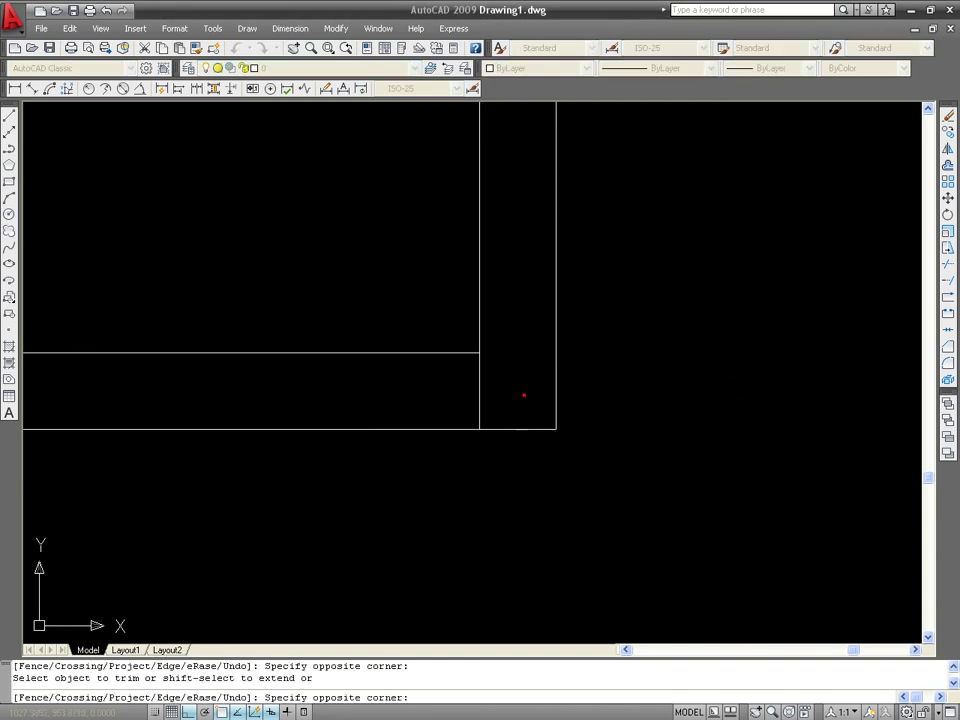
{"action": "left_click", "coordinate": [343, 391]}
Trim the next junction stub, the bottom-line gap between rectangles, and the lower-left line end.
{"action": "scroll", "coordinate": [343, 391], "scroll_direction": "down", "scroll_amount": 5}
{"action": "middle_click_drag", "start_coordinate": [291, 390], "coordinate": [529, 399]}
{"action": "left_click", "coordinate": [527, 402]}
{"action": "left_click", "coordinate": [394, 397]}
{"action": "left_click", "coordinate": [479, 372]}
{"action": "left_click", "coordinate": [476, 400]}
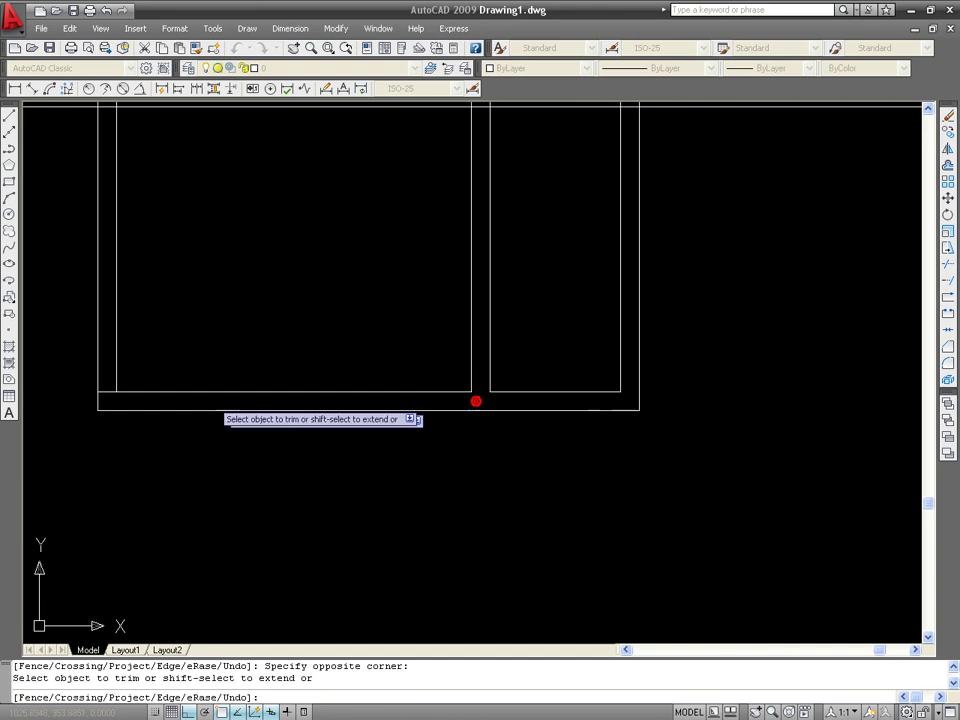
{"action": "left_click", "coordinate": [109, 391]}
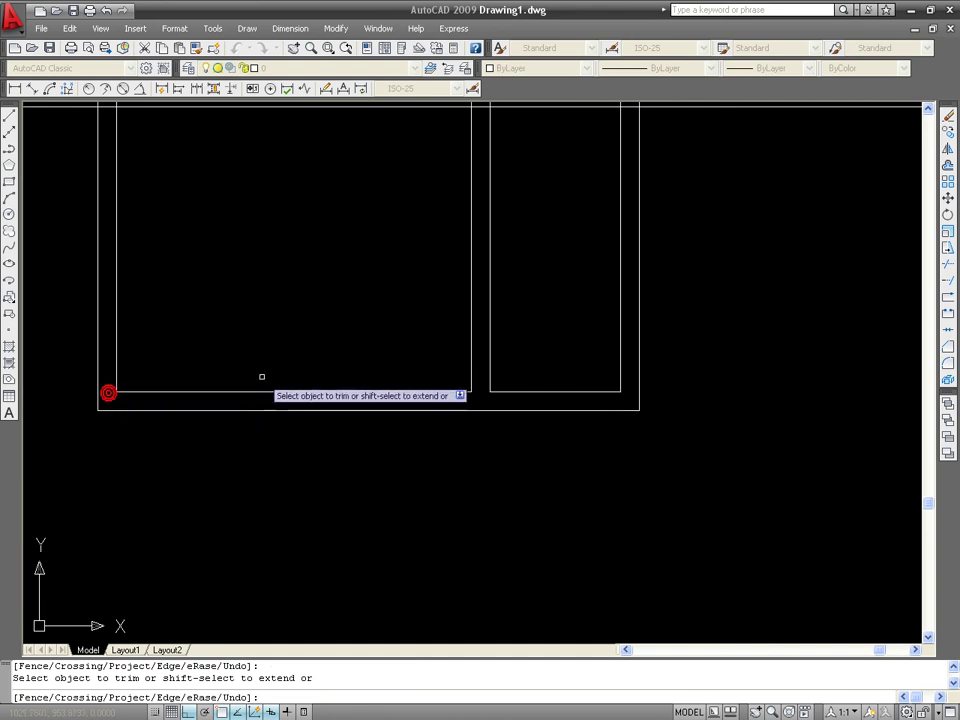
Trim the vertical pieces inside the top wall band and the line pieces in its gap.
{"action": "scroll", "coordinate": [261, 375], "scroll_direction": "down", "scroll_amount": 4}
{"action": "middle_click_drag", "start_coordinate": [270, 352], "coordinate": [256, 466]}
{"action": "scroll", "coordinate": [465, 396], "scroll_direction": "up", "scroll_amount": 5}
{"action": "scroll", "coordinate": [737, 390], "scroll_direction": "down", "scroll_amount": 3}
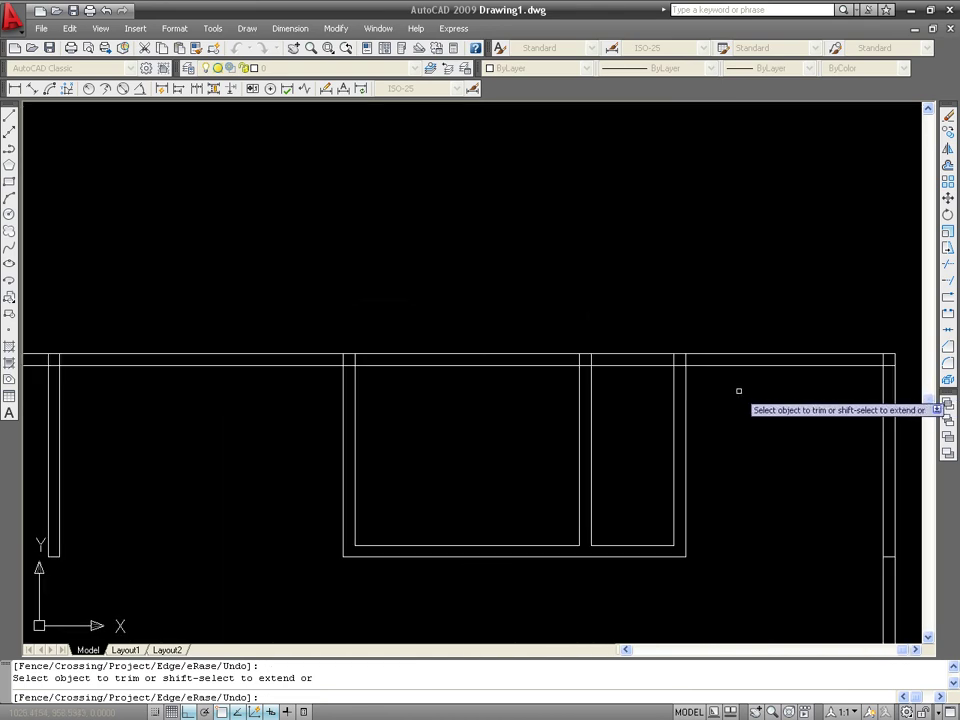
{"action": "left_click", "coordinate": [887, 361]}
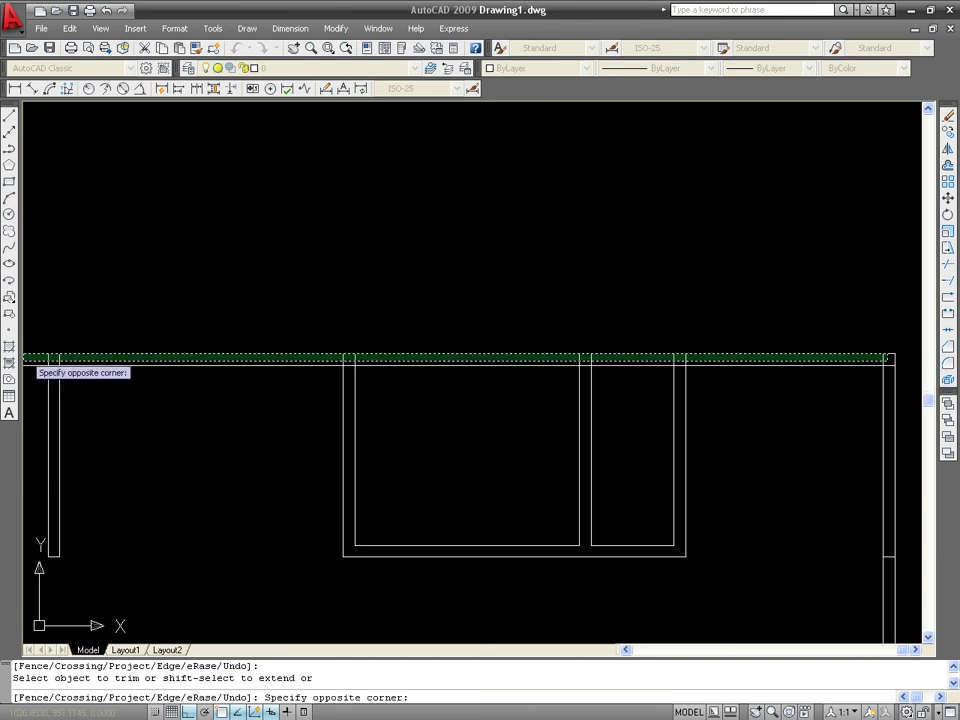
{"action": "left_click", "coordinate": [24, 360]}
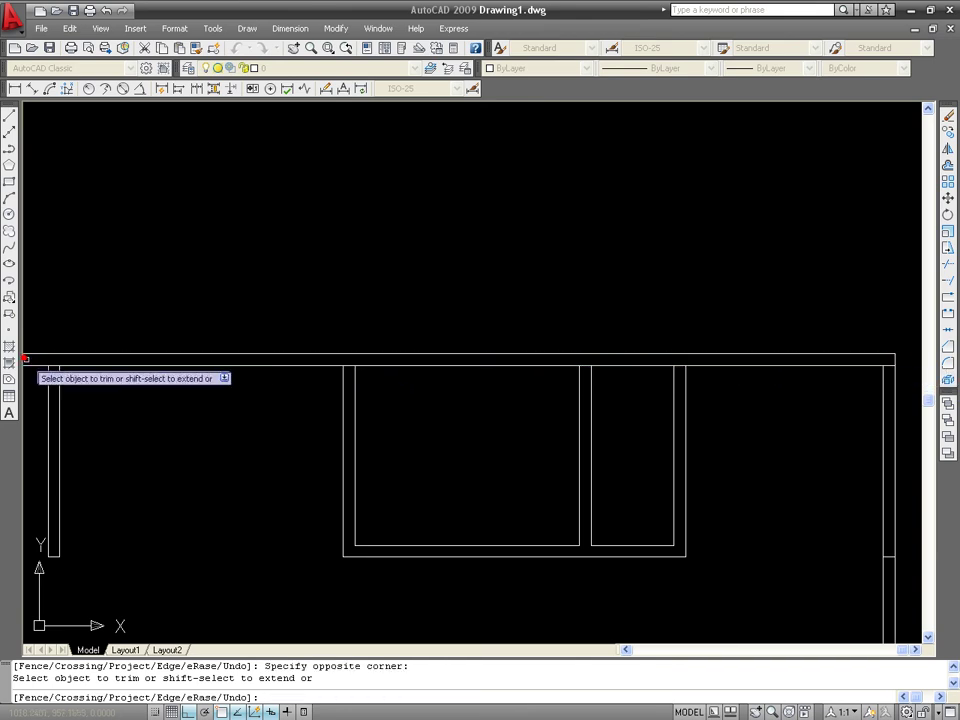
{"action": "left_click", "coordinate": [679, 361]}
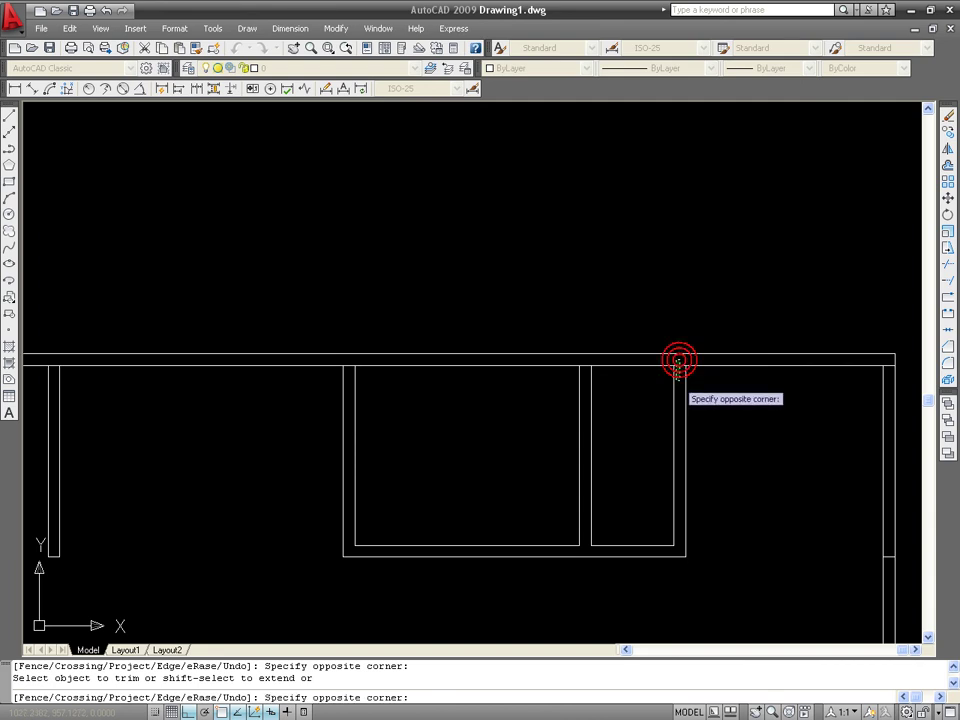
{"action": "left_click", "coordinate": [678, 380]}
Trim the lines at the next junction and the vertical lines crossing the wall.
{"action": "scroll", "coordinate": [677, 380], "scroll_direction": "up", "scroll_amount": 3}
{"action": "scroll", "coordinate": [568, 379], "scroll_direction": "up", "scroll_amount": 2}
{"action": "left_click", "coordinate": [582, 181]}
{"action": "left_click", "coordinate": [579, 240]}
{"action": "scroll", "coordinate": [377, 484], "scroll_direction": "down", "scroll_amount": 2}
{"action": "scroll", "coordinate": [343, 471], "scroll_direction": "up", "scroll_amount": 1}
{"action": "middle_click_drag", "start_coordinate": [478, 418], "coordinate": [636, 359]}
{"action": "scroll", "coordinate": [640, 355], "scroll_direction": "up", "scroll_amount": 3}
{"action": "left_click", "coordinate": [729, 335]}
{"action": "left_click", "coordinate": [716, 358]}
Trim the lines in the gap between verticals and at the upper wall junction.
{"action": "middle_click_drag", "start_coordinate": [275, 412], "coordinate": [587, 428]}
{"action": "left_click", "coordinate": [392, 336]}
{"action": "left_click", "coordinate": [388, 371]}
{"action": "scroll", "coordinate": [388, 371], "scroll_direction": "down", "scroll_amount": 5}
{"action": "mouse_move", "coordinate": [380, 419]}
{"action": "middle_mouse_down"}
{"action": "mouse_move", "coordinate": [252, 434]}
{"action": "mouse_move", "coordinate": [403, 451]}
{"action": "middle_mouse_up"}
{"action": "scroll", "coordinate": [420, 400], "scroll_direction": "up", "scroll_amount": 2}
{"action": "left_click", "coordinate": [509, 358]}
{"action": "left_click", "coordinate": [500, 381]}
{"action": "scroll", "coordinate": [661, 458], "scroll_direction": "down", "scroll_amount": 3}
{"action": "mouse_move", "coordinate": [661, 458]}
{"action": "middle_mouse_down"}
{"action": "mouse_move", "coordinate": [504, 407]}
{"action": "mouse_move", "coordinate": [430, 406]}
{"action": "middle_mouse_up"}
{"action": "key", "text": "Escape"}
{"action": "key", "text": "Escape"}
{"action": "scroll", "coordinate": [551, 401], "scroll_direction": "up", "scroll_amount": 2}
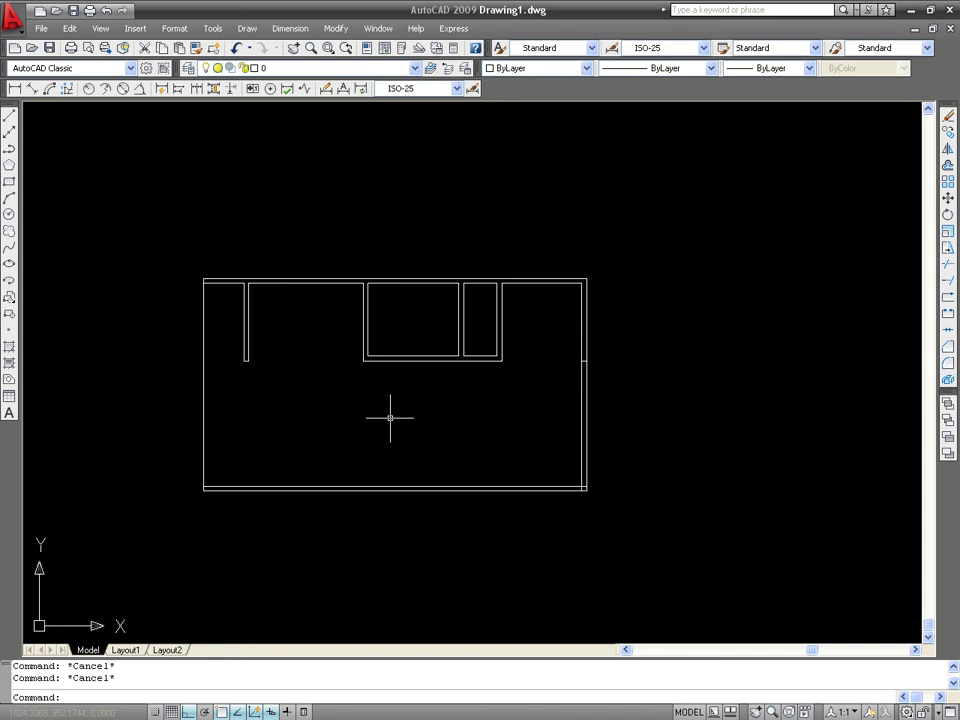
With EX and all boundaries, extend the first middle-room vertical line down to the bottom wall.
{"action": "type", "text": "ex"}
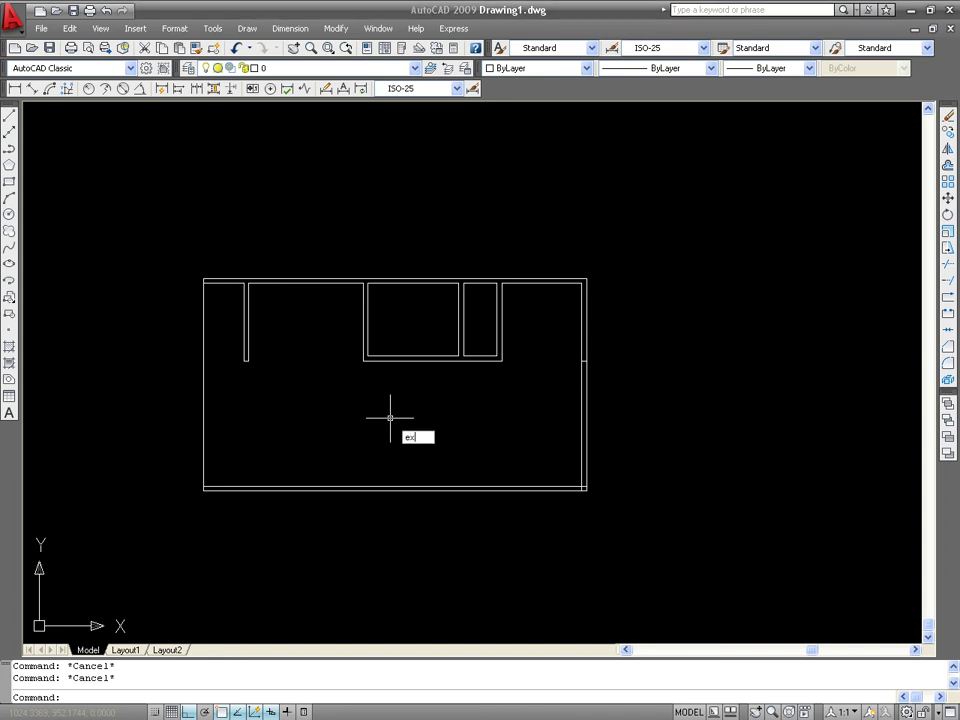
{"action": "key", "text": "Return"}
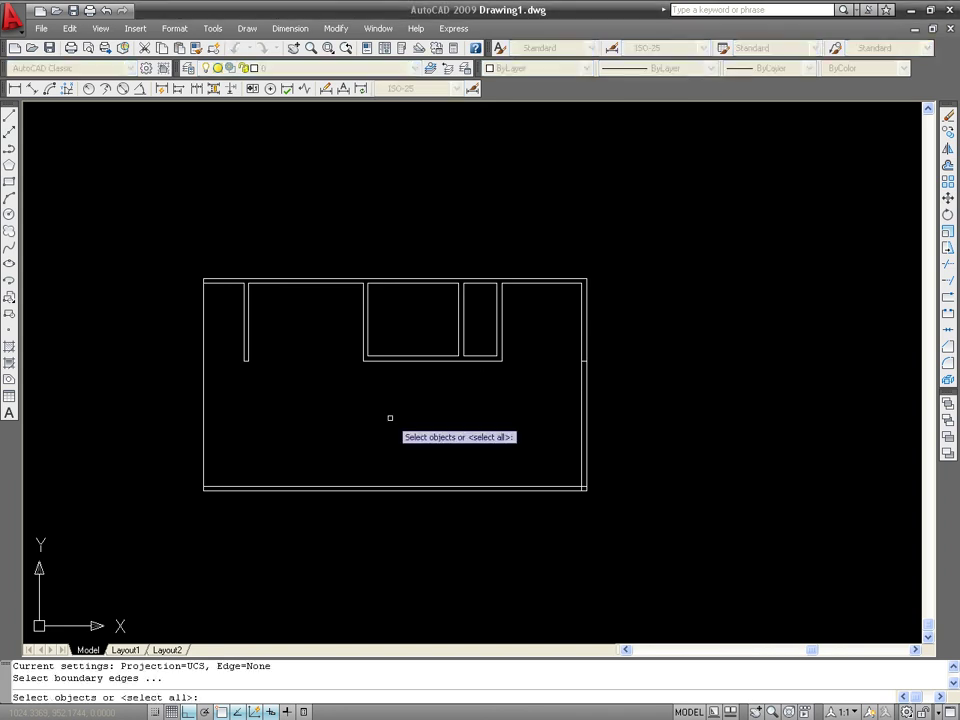
{"action": "key", "text": "Return"}
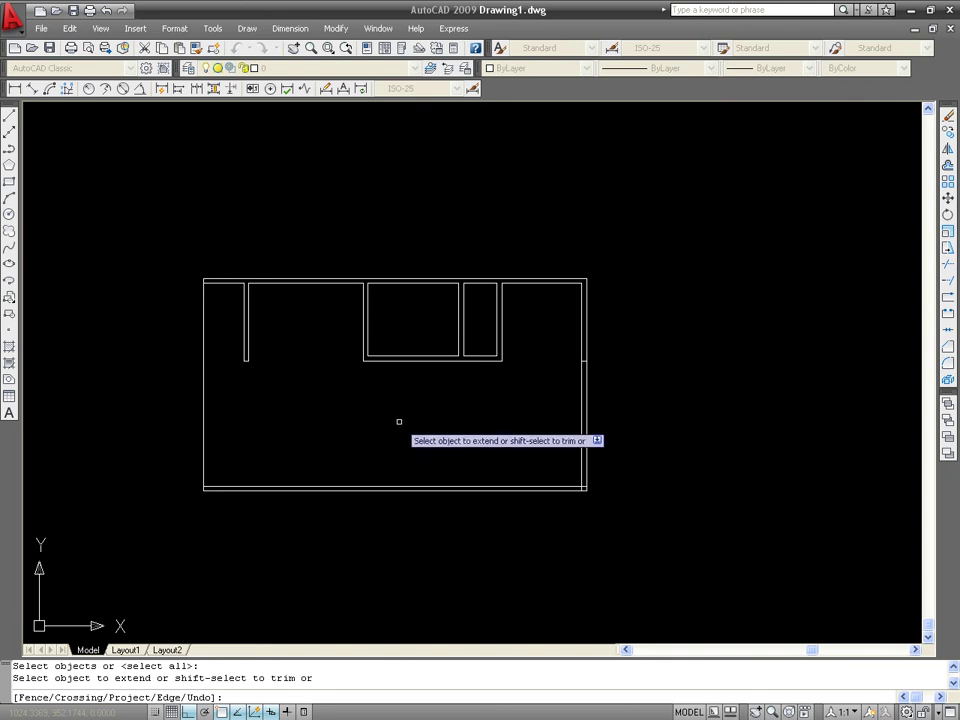
{"action": "left_click", "coordinate": [362, 345]}
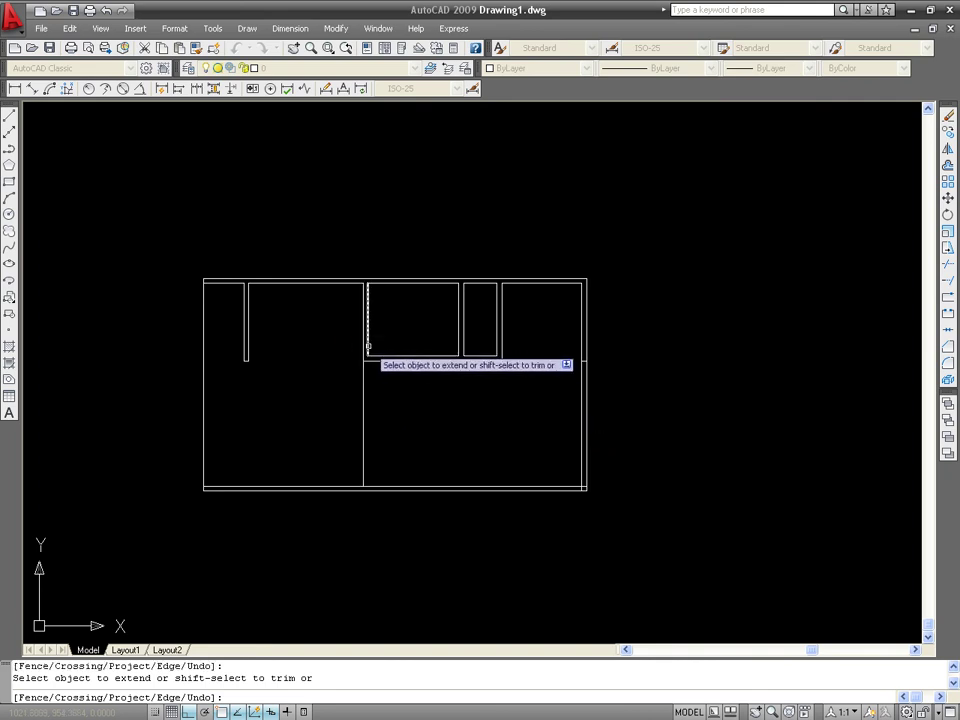
Extend the next two vertical lines of the middle rooms down to the bottom wall.
{"action": "scroll", "coordinate": [433, 407], "scroll_direction": "up", "scroll_amount": 5}
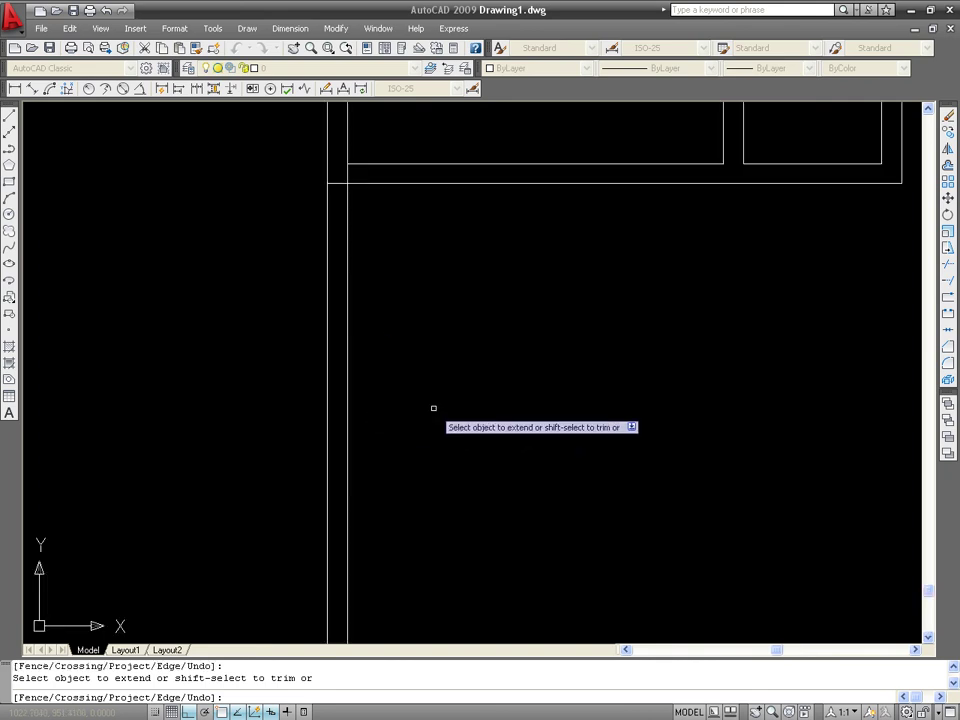
{"action": "scroll", "coordinate": [400, 330], "scroll_direction": "down", "scroll_amount": 4}
{"action": "middle_click_drag", "start_coordinate": [400, 330], "coordinate": [384, 357]}
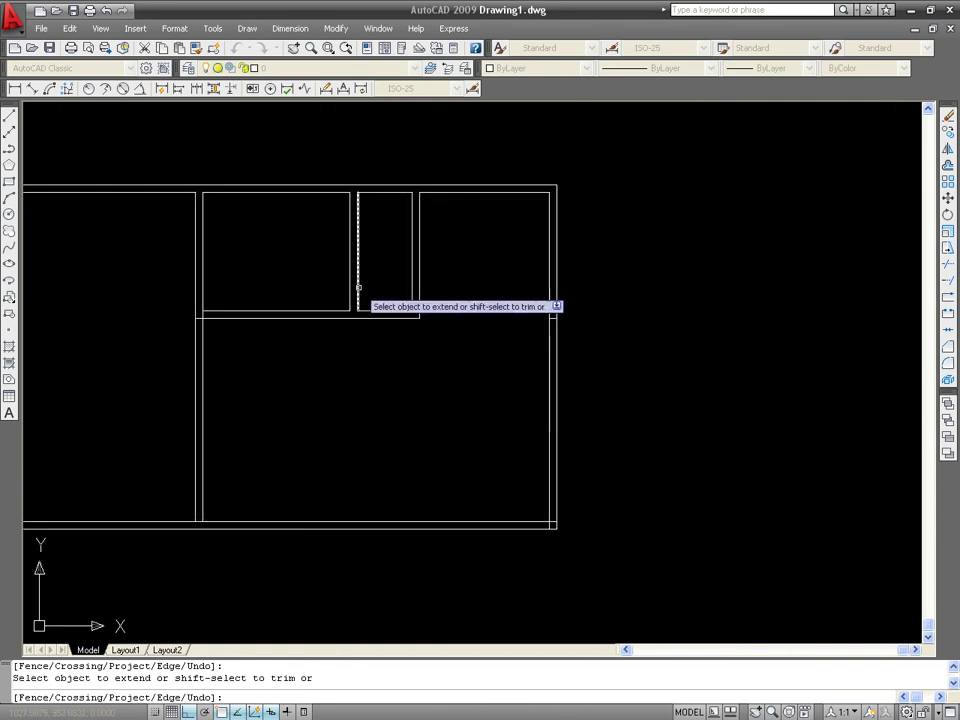
{"action": "left_click", "coordinate": [358, 304]}
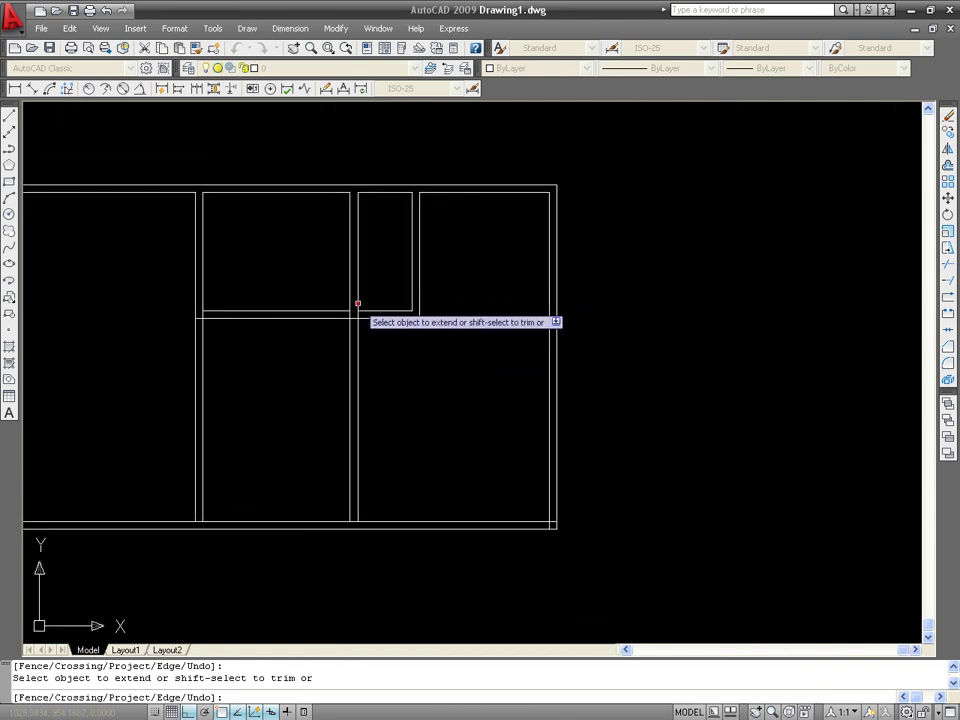
{"action": "left_click", "coordinate": [418, 302]}
{"action": "left_click", "coordinate": [408, 295]}
{"action": "key", "text": "Escape"}
{"action": "key", "text": "Escape"}
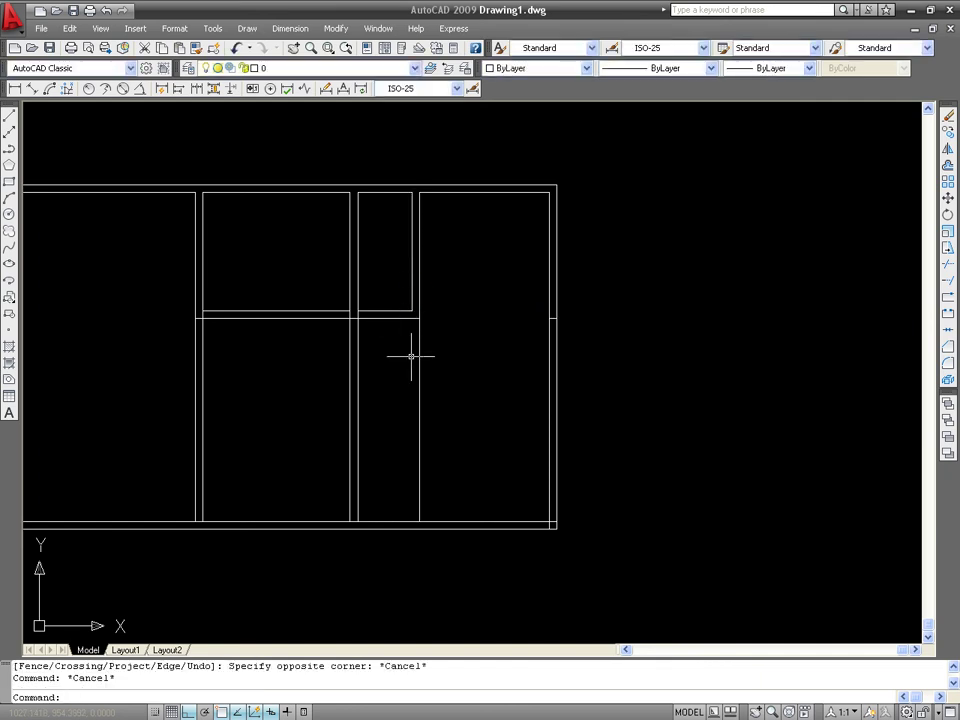
{"action": "key", "text": "Escape"}
{"action": "scroll", "coordinate": [407, 360], "scroll_direction": "down", "scroll_amount": 2}
{"action": "middle_click_drag", "start_coordinate": [450, 377], "coordinate": [493, 381]}
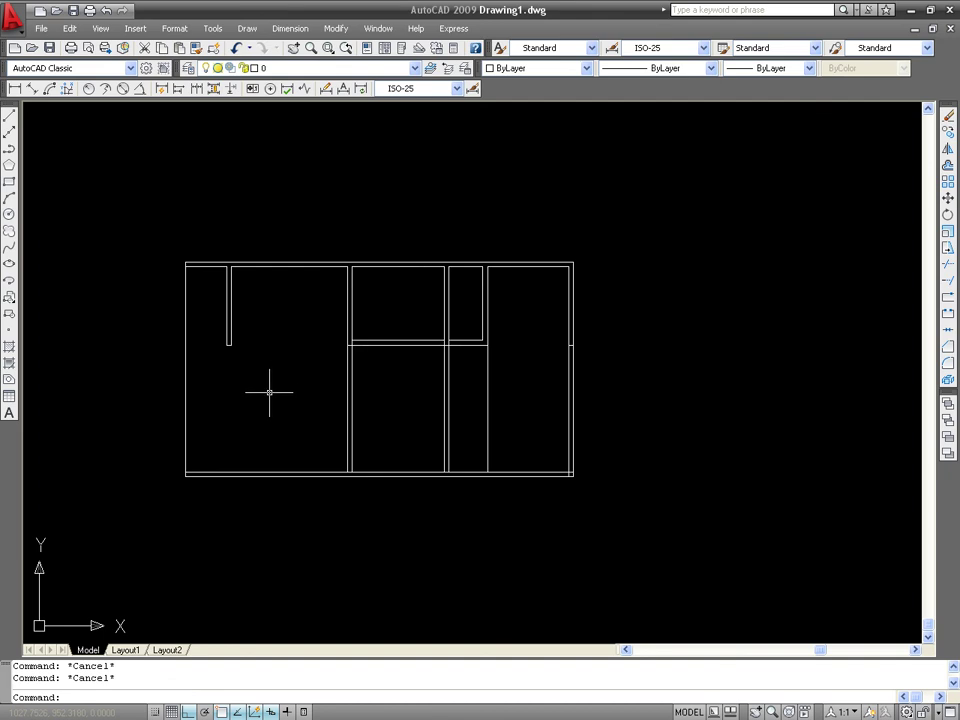
Erase the two horizontal lines below the middle rooms and the short line under the narrow room.
{"action": "left_click", "coordinate": [406, 328]}
{"action": "left_click", "coordinate": [392, 361]}
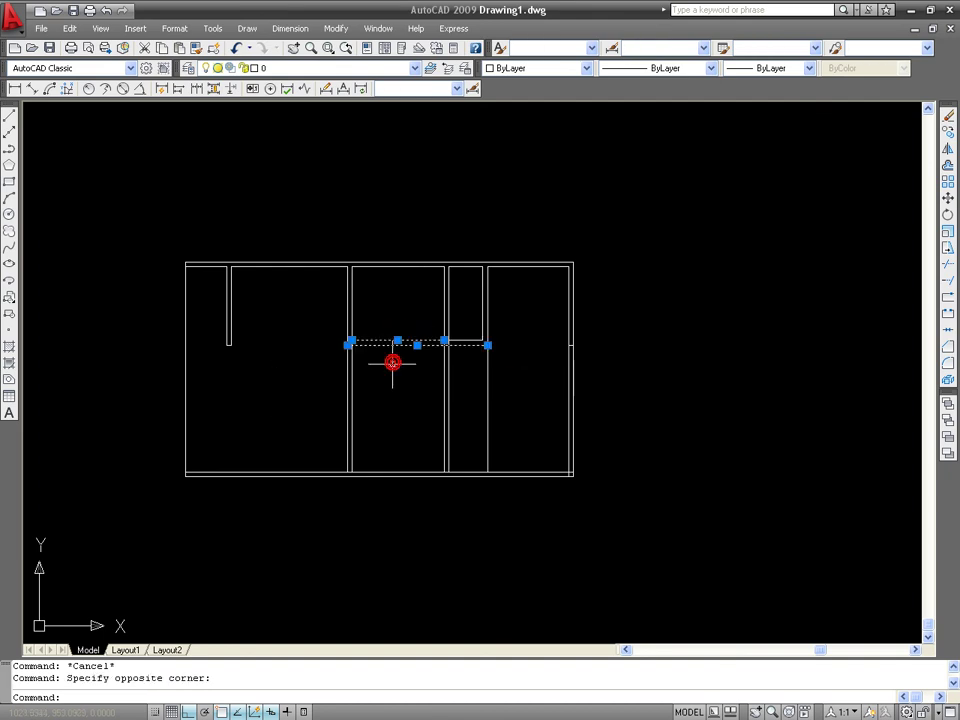
{"action": "key", "text": "Delete"}
{"action": "scroll", "coordinate": [398, 362], "scroll_direction": "up", "scroll_amount": 2}
{"action": "left_click", "coordinate": [499, 332]}
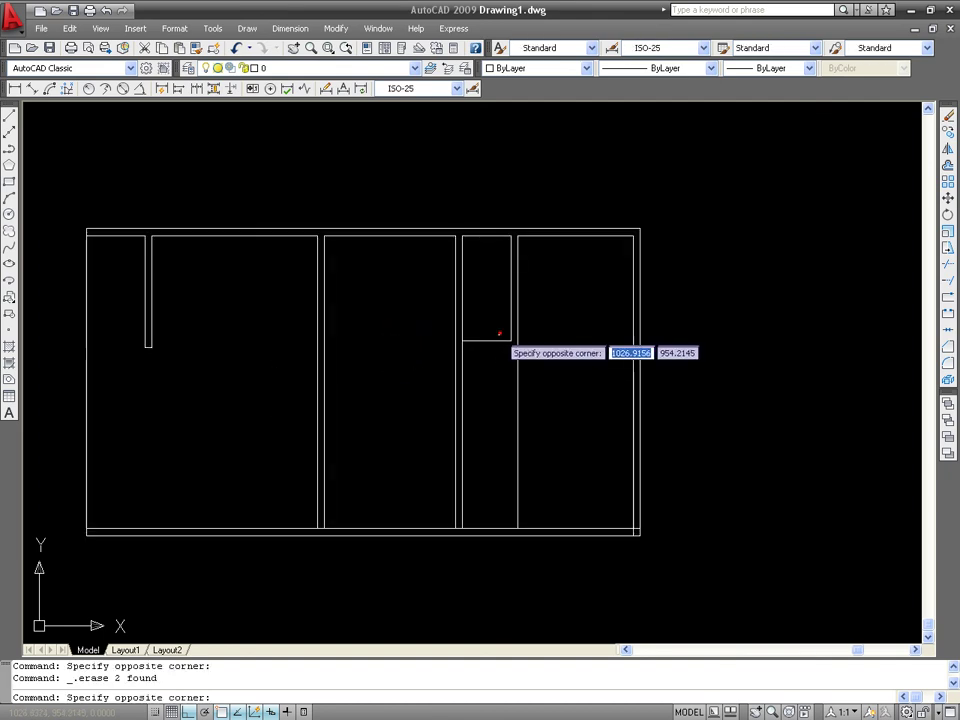
{"action": "left_click", "coordinate": [477, 352]}
{"action": "key", "text": "Delete"}
Erase the wall segment at the right outer wall opening.
{"action": "scroll", "coordinate": [150, 350], "scroll_direction": "up", "scroll_amount": 5}
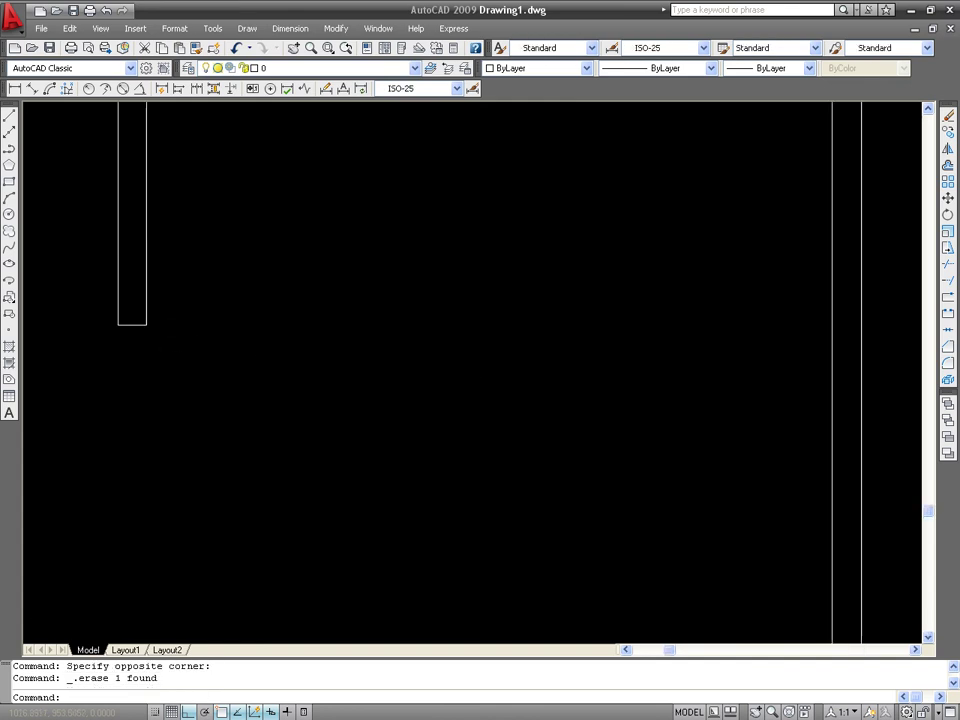
{"action": "scroll", "coordinate": [283, 337], "scroll_direction": "down", "scroll_amount": 5}
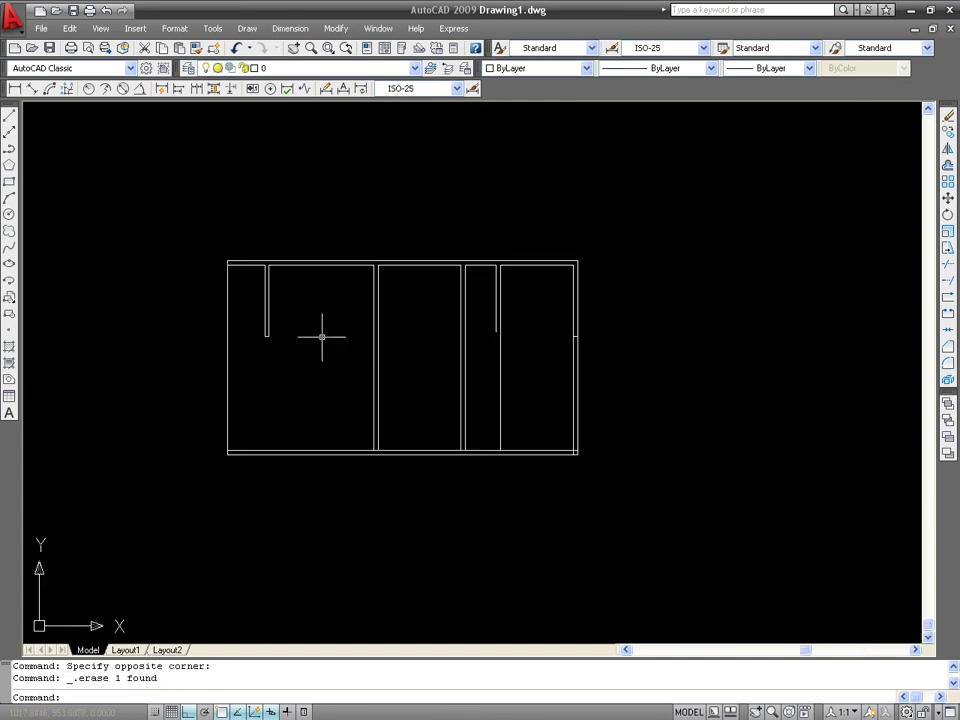
{"action": "left_click", "coordinate": [570, 326]}
{"action": "left_click", "coordinate": [630, 379]}
{"action": "key", "text": "Delete"}
{"action": "middle_click_drag", "start_coordinate": [283, 358], "coordinate": [285, 373]}
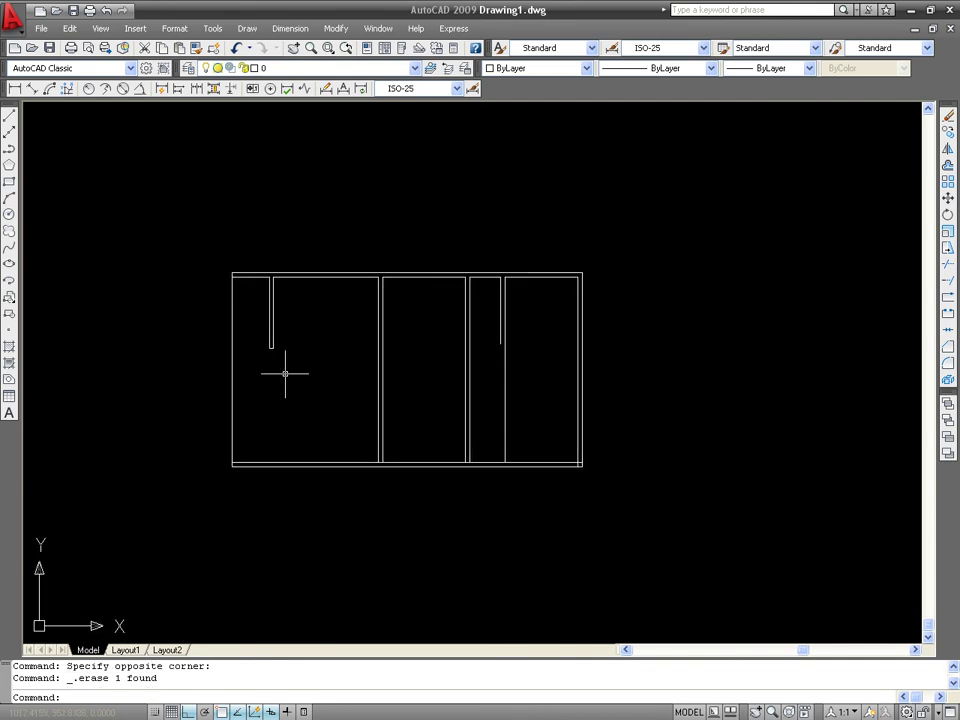
Extend the horizontal line to the right outer wall boundary and cut back its left end.
{"action": "type", "text": "ex"}
{"action": "key", "text": "Return"}
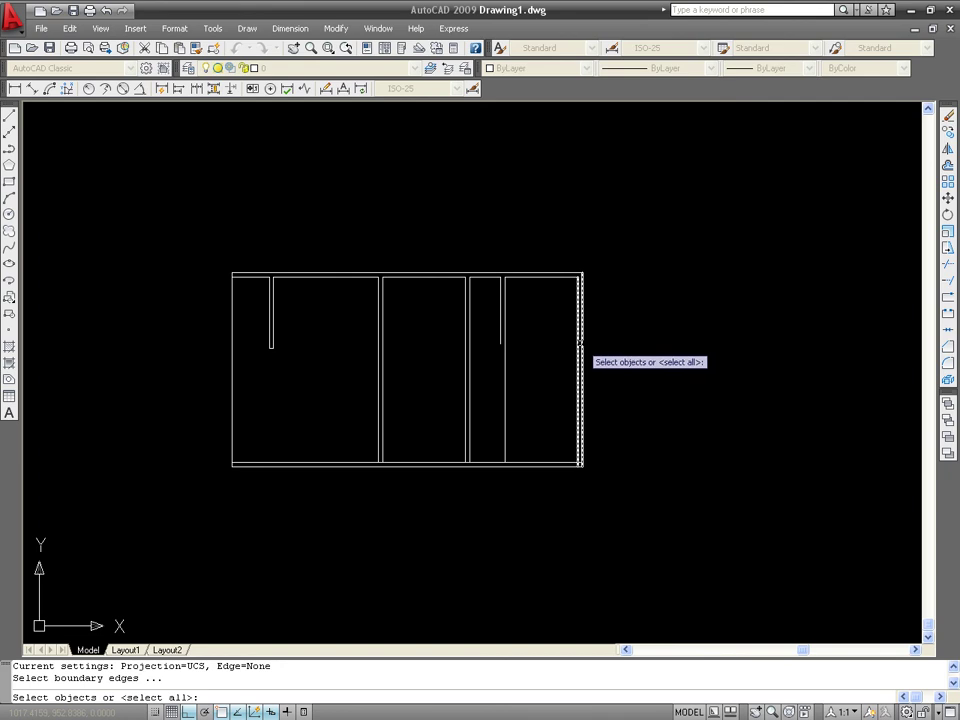
{"action": "left_click", "coordinate": [580, 342]}
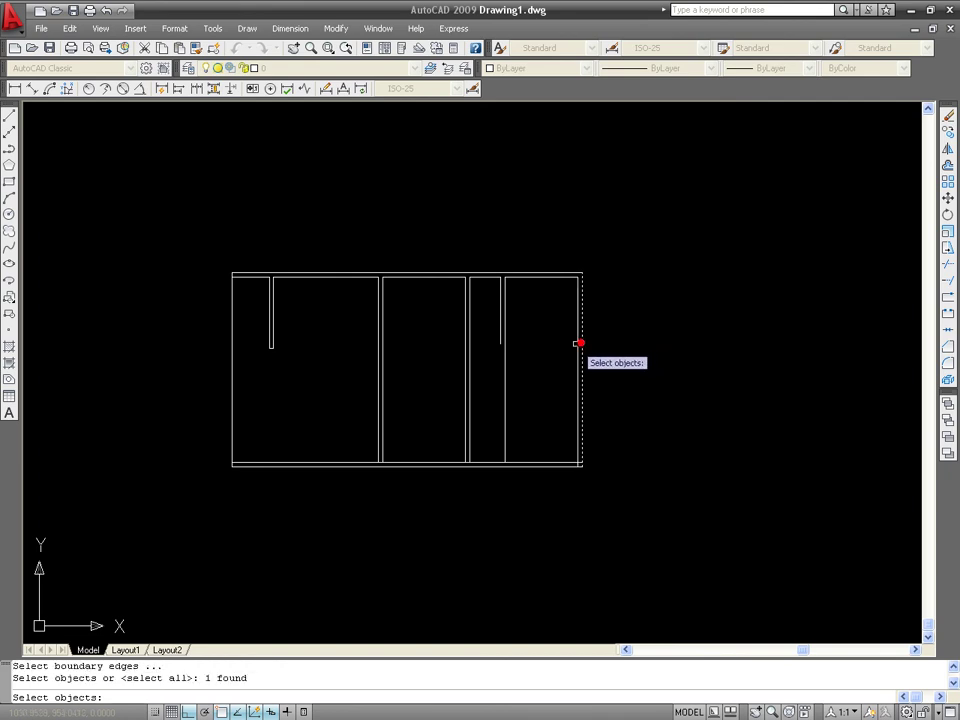
{"action": "key", "text": "Return"}
{"action": "scroll", "coordinate": [274, 355], "scroll_direction": "up", "scroll_amount": 8}
{"action": "scroll", "coordinate": [266, 332], "scroll_direction": "up", "scroll_amount": 5}
{"action": "left_click", "coordinate": [254, 279]}
{"action": "left_click", "coordinate": [254, 279], "text": "shift"}
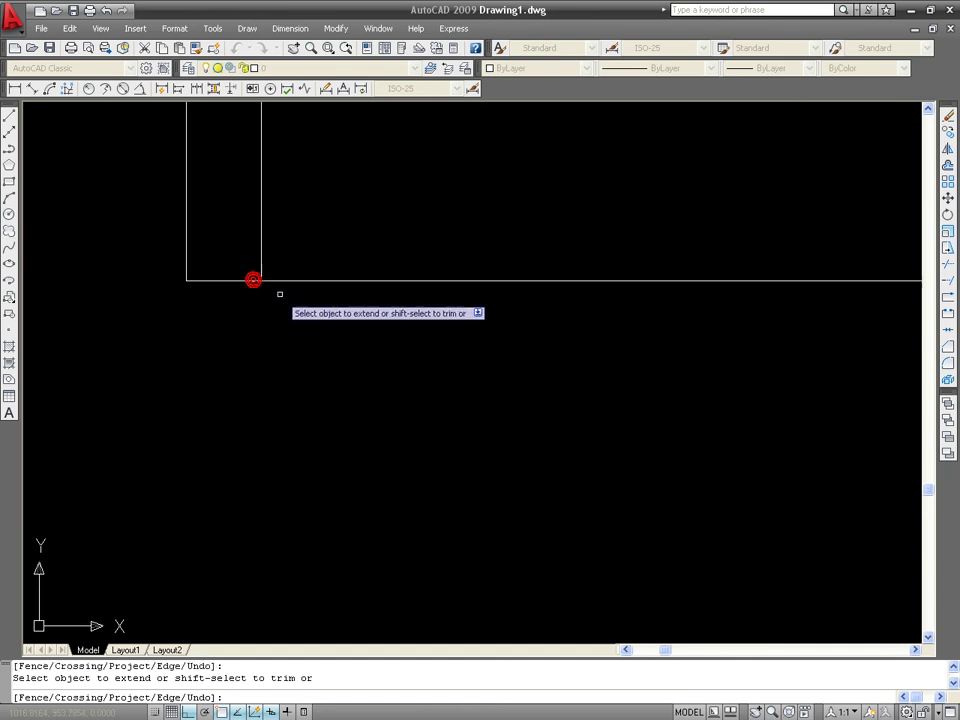
{"action": "scroll", "coordinate": [300, 292], "scroll_direction": "down", "scroll_amount": 5}
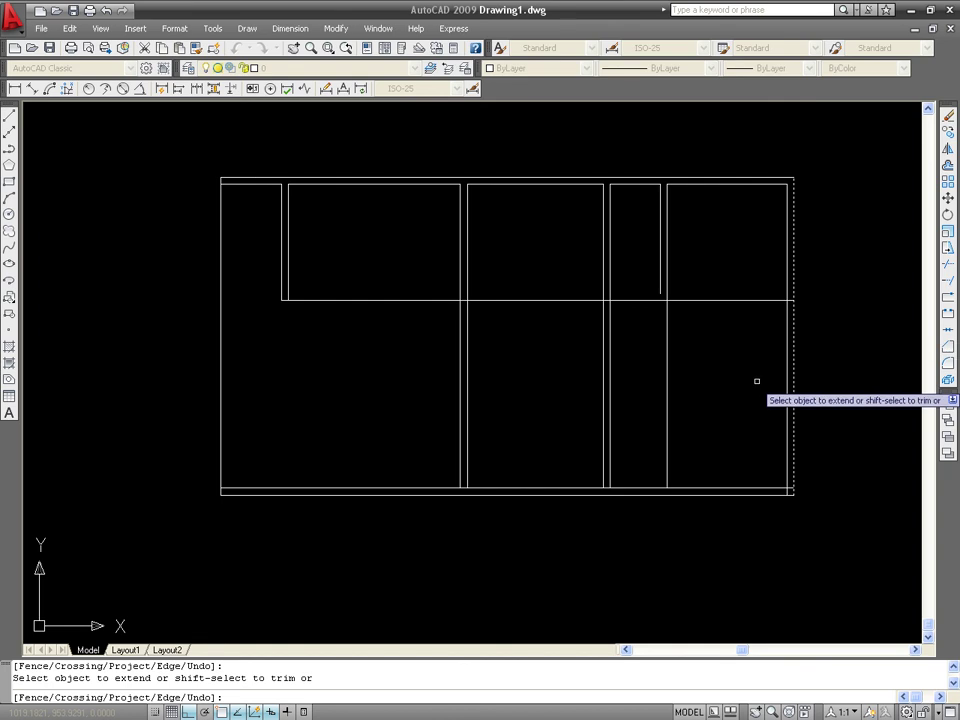
{"action": "key", "text": "Escape"}
{"action": "key", "text": "Escape"}
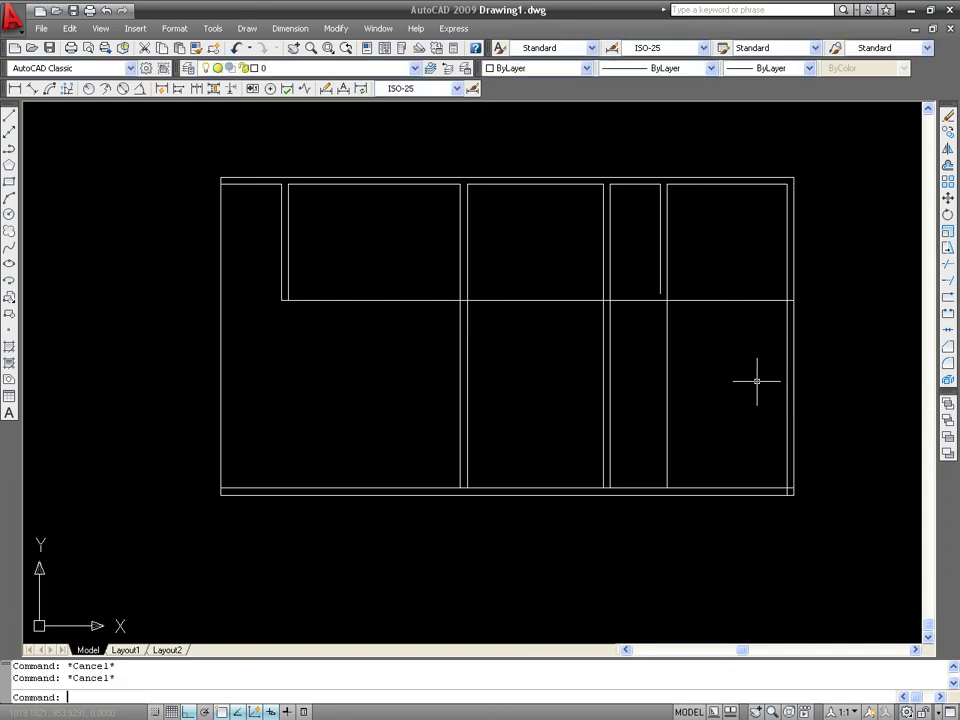
Undo the extend and last erase, restoring the narrow room's bottom line and right-wall stub.
{"action": "key", "text": "ctrl+z"}
{"action": "key", "text": "ctrl+z"}
{"action": "key", "text": "ctrl+z"}
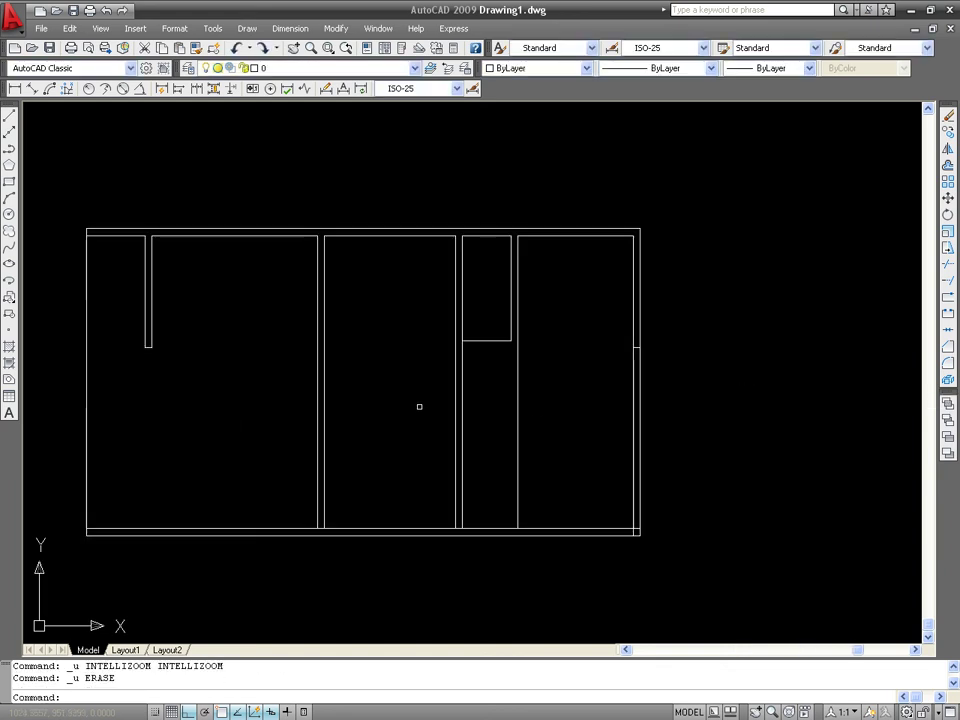
{"action": "scroll", "coordinate": [500, 408], "scroll_direction": "up", "scroll_amount": 3}
{"action": "middle_click_drag", "start_coordinate": [508, 405], "coordinate": [452, 381]}
{"action": "scroll", "coordinate": [465, 383], "scroll_direction": "down", "scroll_amount": 4}
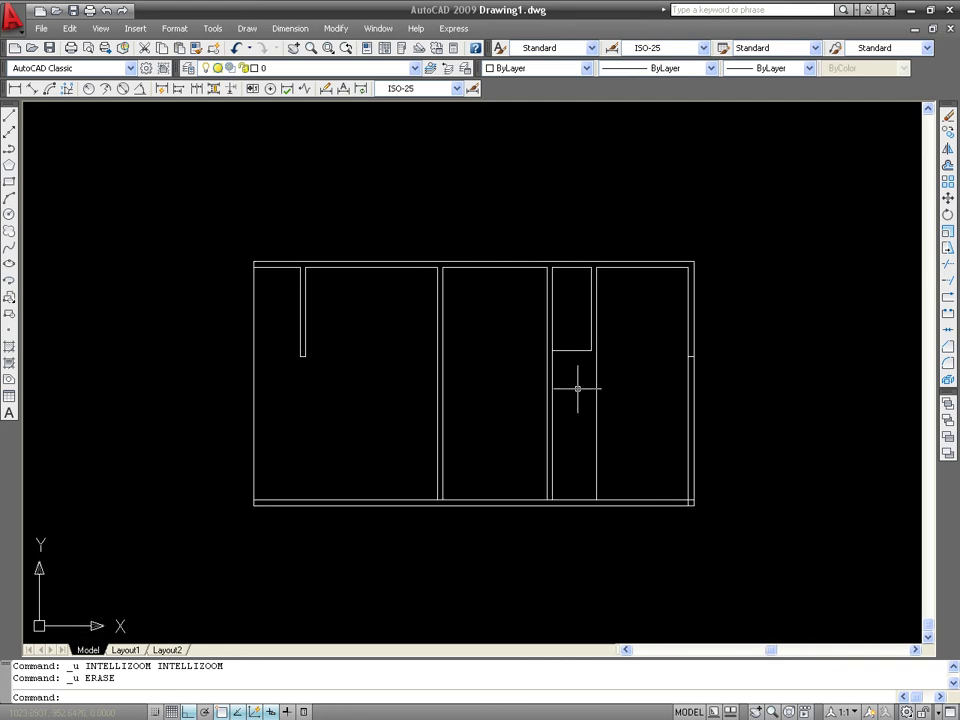